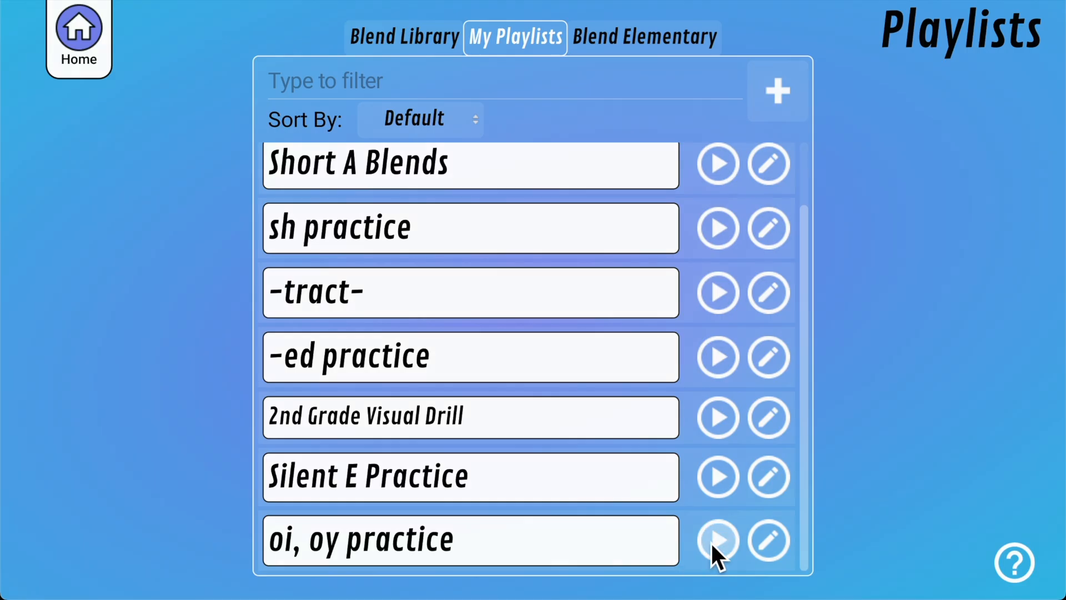
# Play the "oi, oy practice" playlist and look through the Blend Elementary playlists.
pyautogui.click(710, 547)
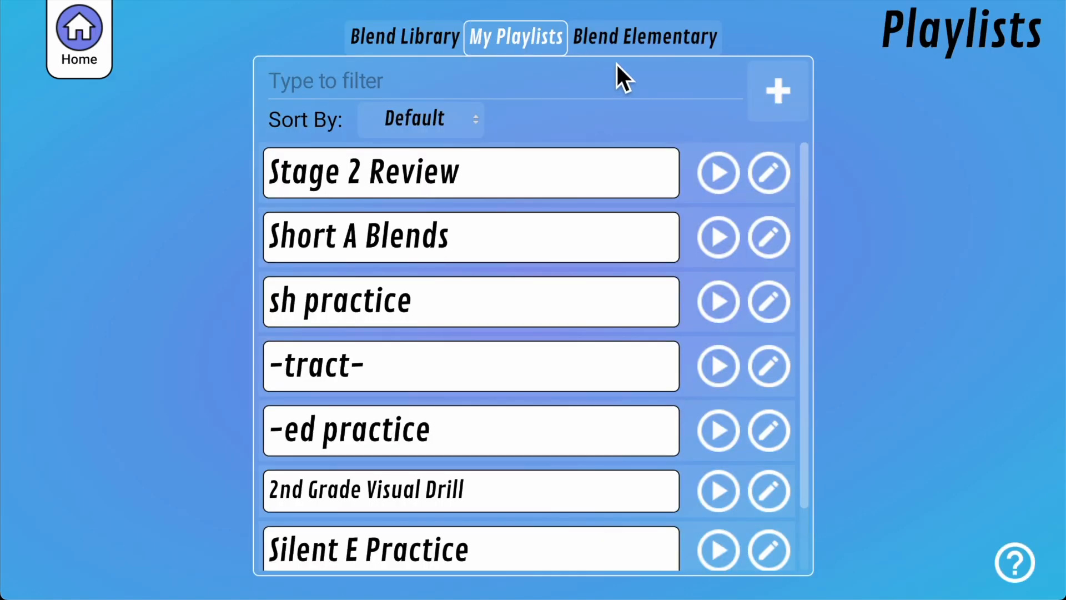
pyautogui.click(645, 38)
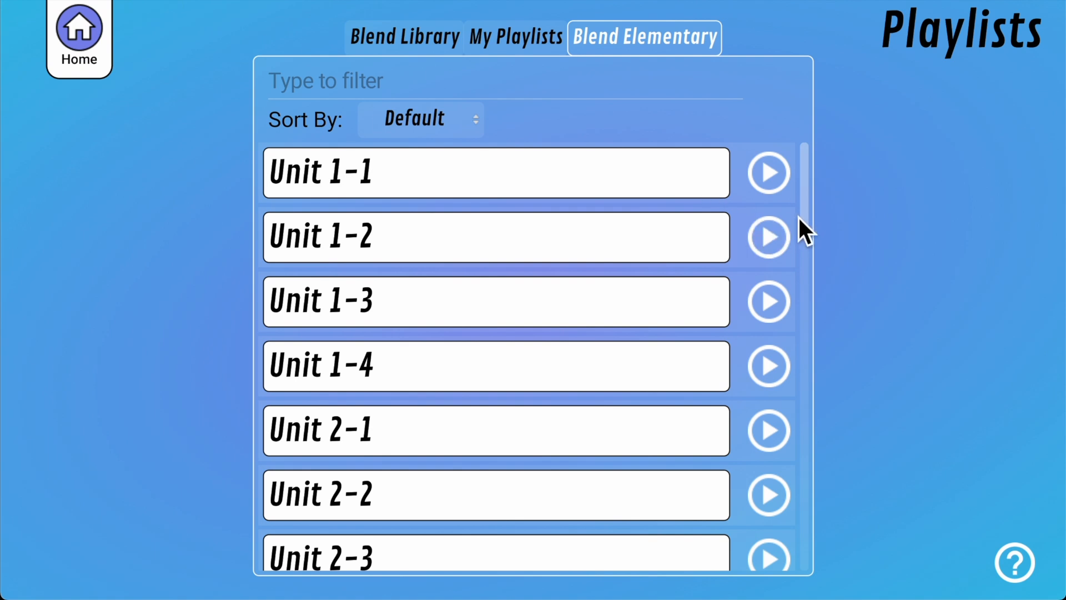
pyautogui.scroll(-5, 720, 218)
pyautogui.scroll(-15, 720, 217)
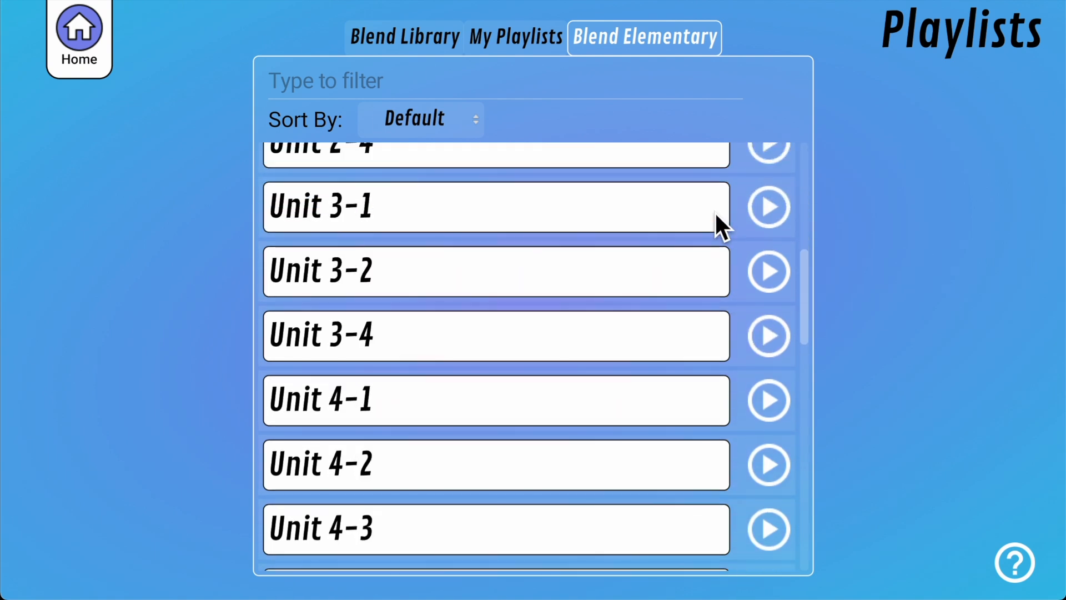
pyautogui.scroll(-5, 715, 214)
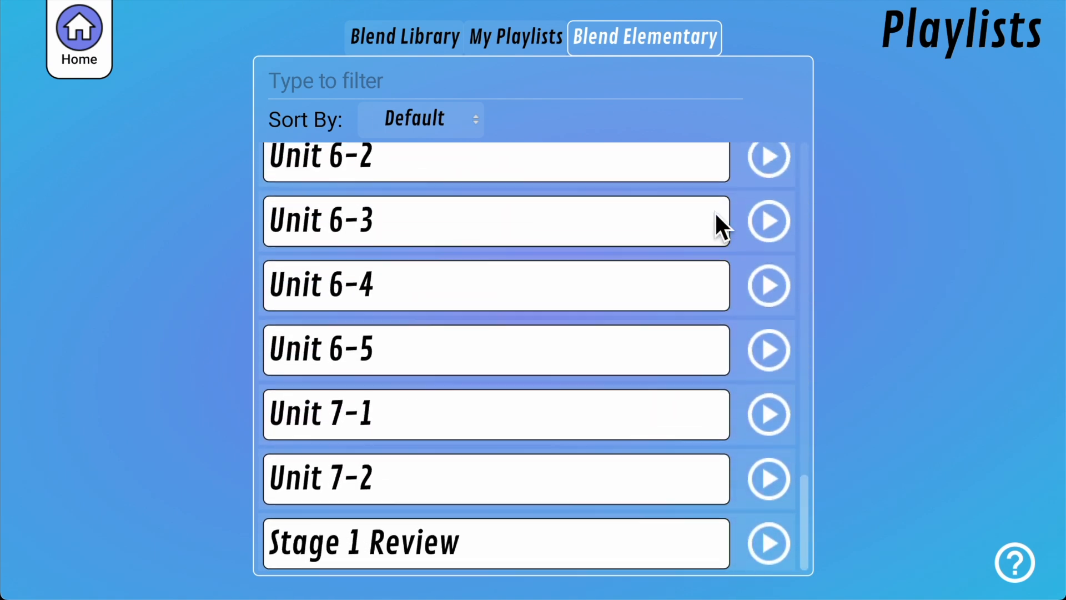
pyautogui.scroll(18, 716, 214)
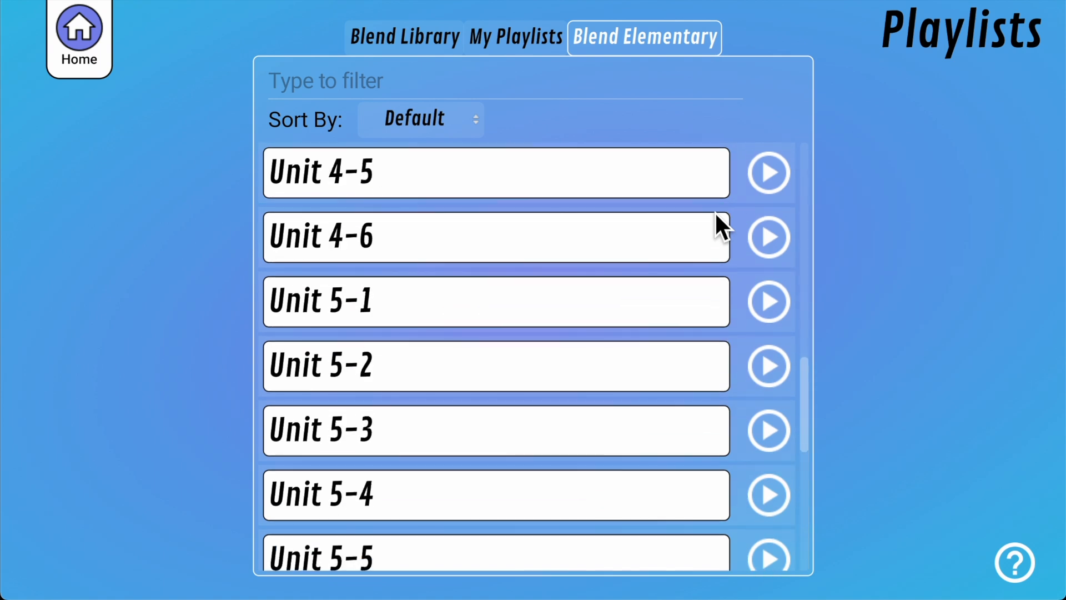
pyautogui.scroll(5, 715, 213)
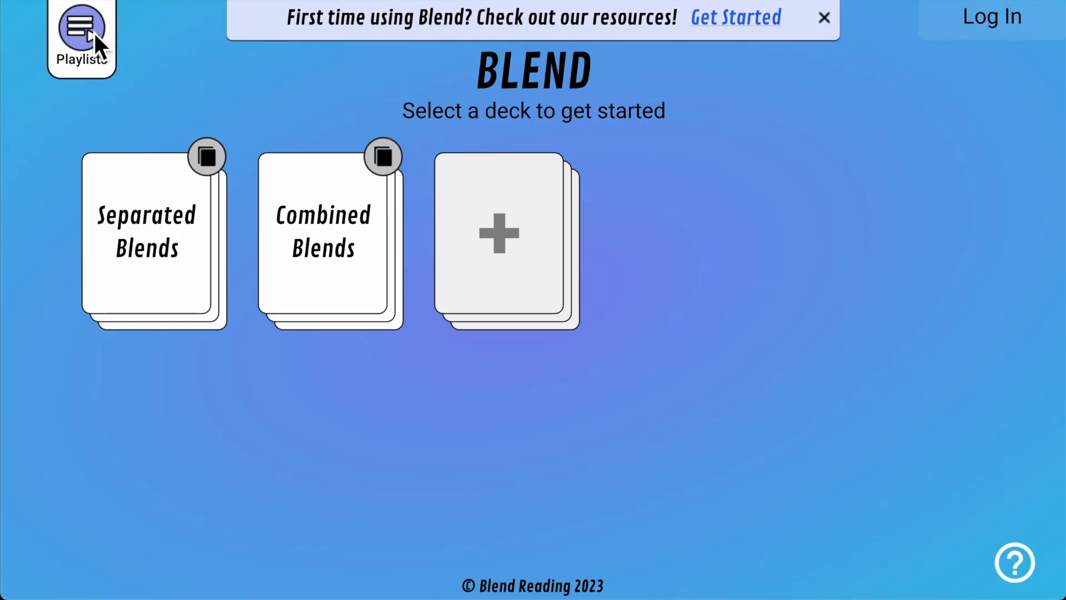
# Try to create a custom playlist under My Playlists while logged out.
pyautogui.click(95, 33)
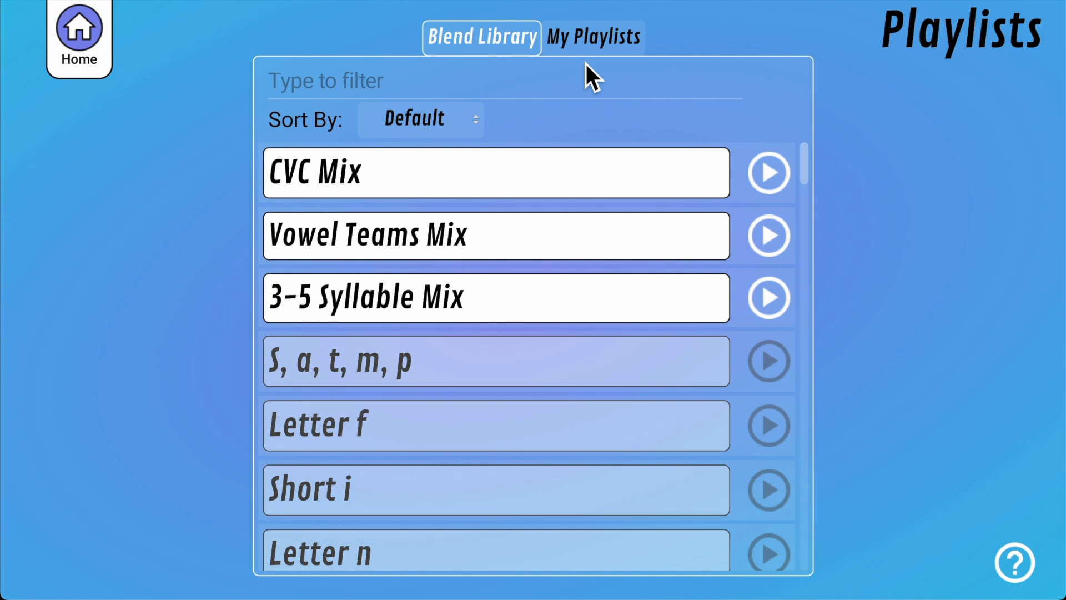
pyautogui.click(596, 44)
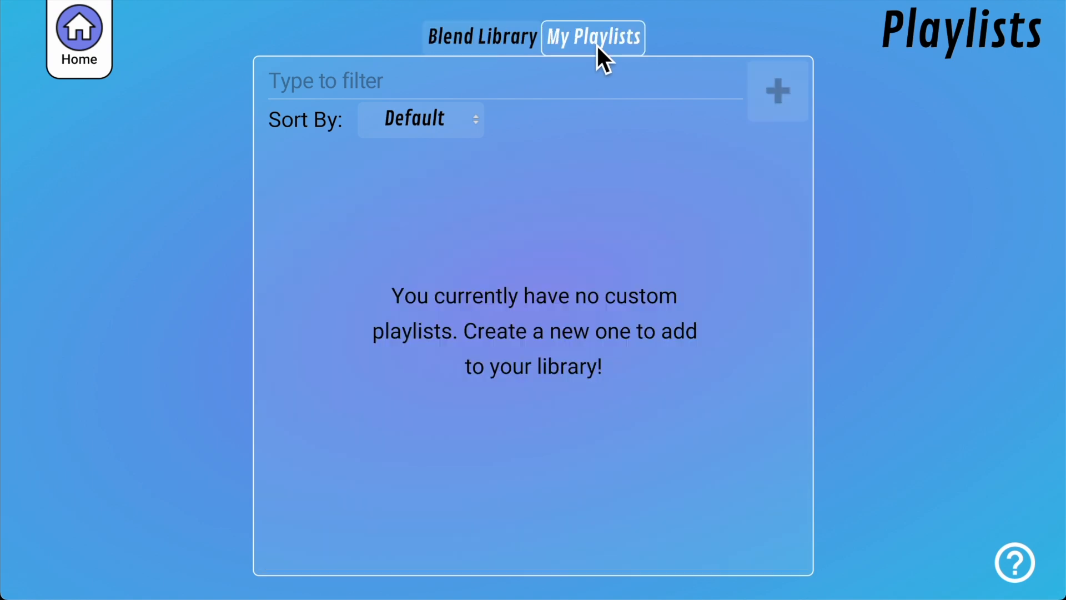
pyautogui.click(784, 109)
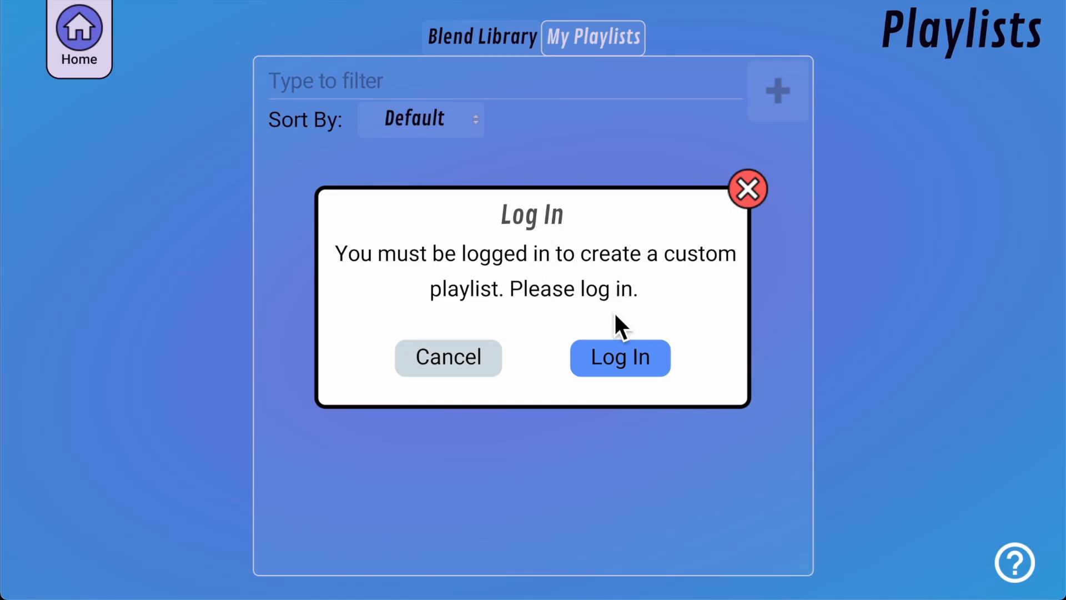
# Start a new custom playlist under My Playlists, linked to the Separated Blends deck.
pyautogui.click(89, 34)
pyautogui.click(94, 29)
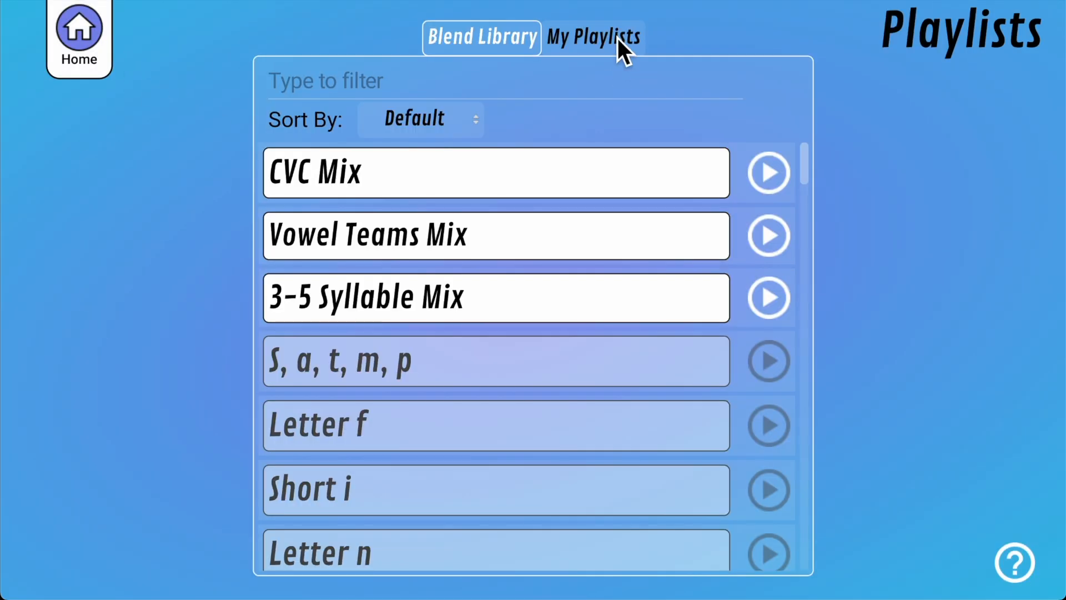
pyautogui.click(616, 37)
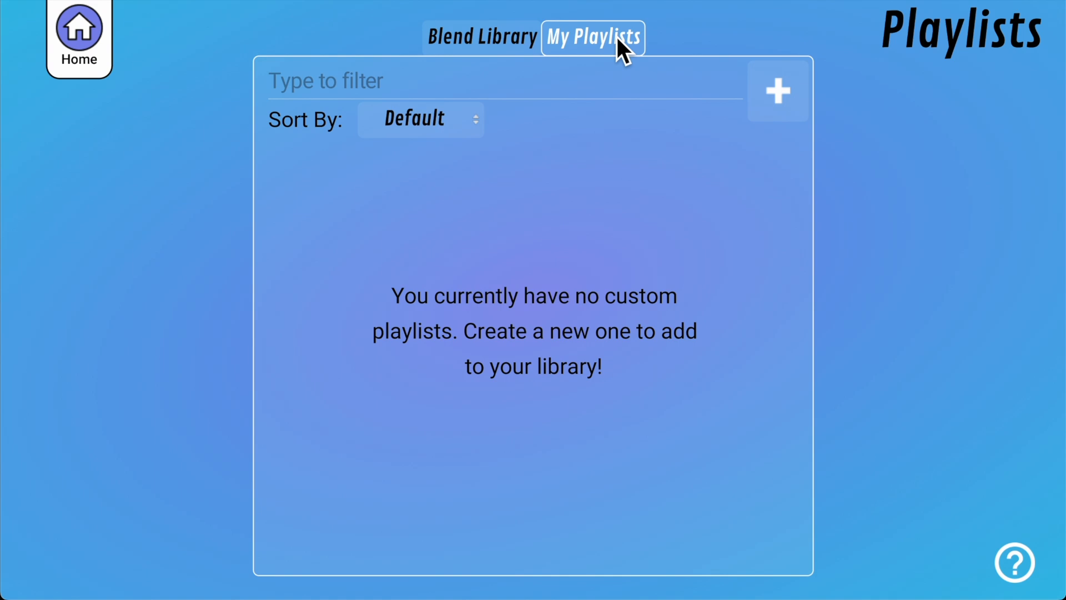
pyautogui.click(779, 91)
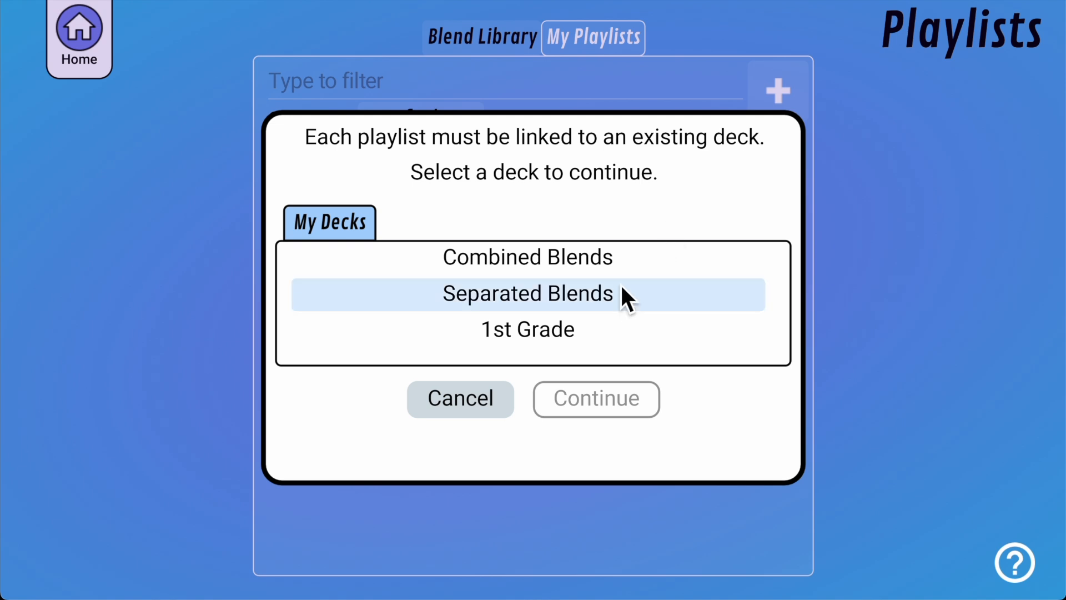
pyautogui.click(614, 300)
pyautogui.click(595, 404)
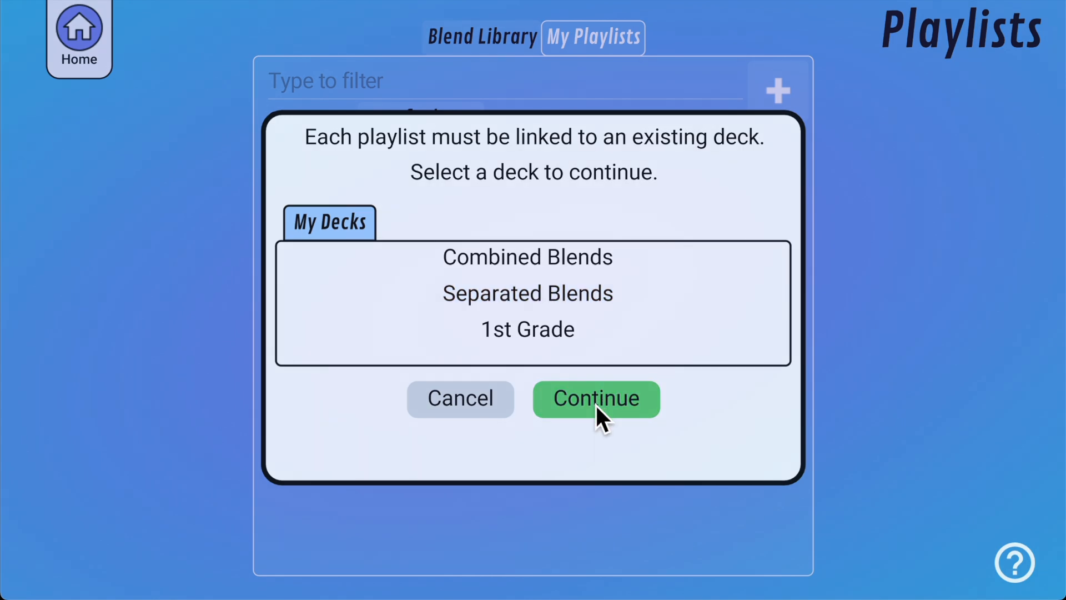
# Name the playlist "My custom playlist" and build its first word, cab, with the unused letter columns turned off.
pyautogui.click(568, 34)
pyautogui.write('My custom playlist')
pyautogui.click(107, 451)
pyautogui.click(339, 398)
pyautogui.click(392, 439)
pyautogui.click(679, 397)
pyautogui.click(728, 439)
pyautogui.click(1016, 400)
# Add the words cap, gap and gab below the first word and save the playlist.
pyautogui.click(564, 175)
pyautogui.scroll(-5, 629, 468)
pyautogui.click(823, 567)
pyautogui.click(564, 244)
pyautogui.click(101, 491)
pyautogui.click(555, 319)
pyautogui.click(738, 444)
pyautogui.click(822, 25)
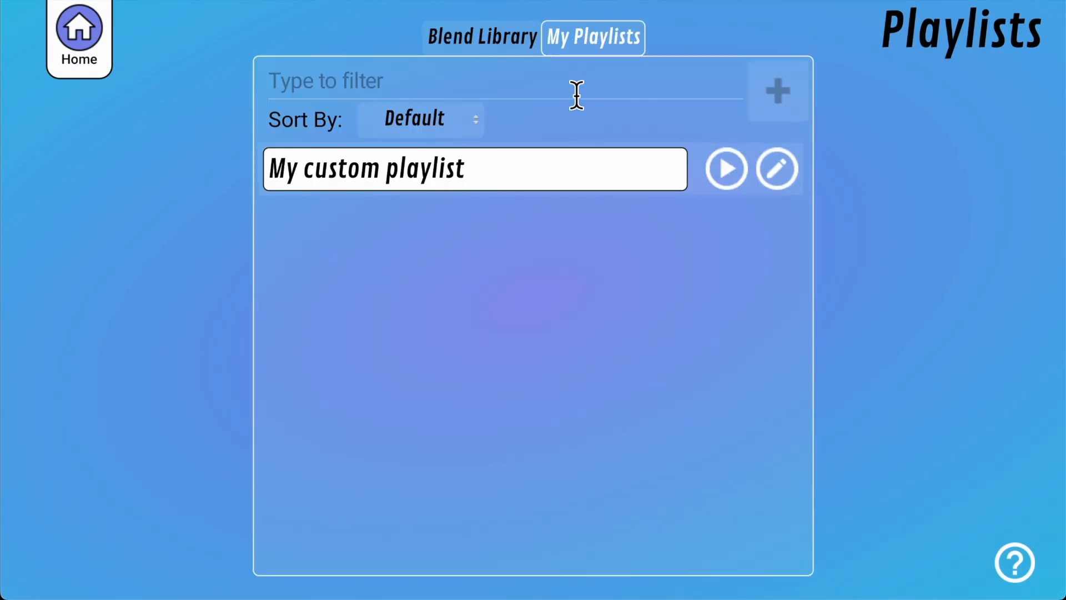
# Play "My custom playlist", return to the playlists and try to create a second custom playlist.
pyautogui.click(716, 169)
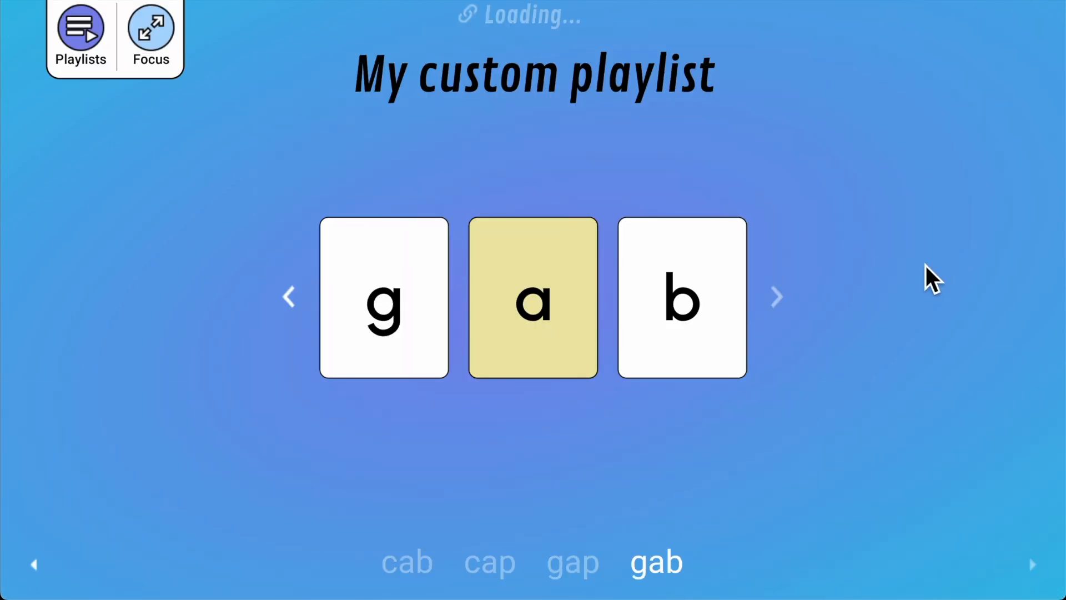
pyautogui.click(94, 33)
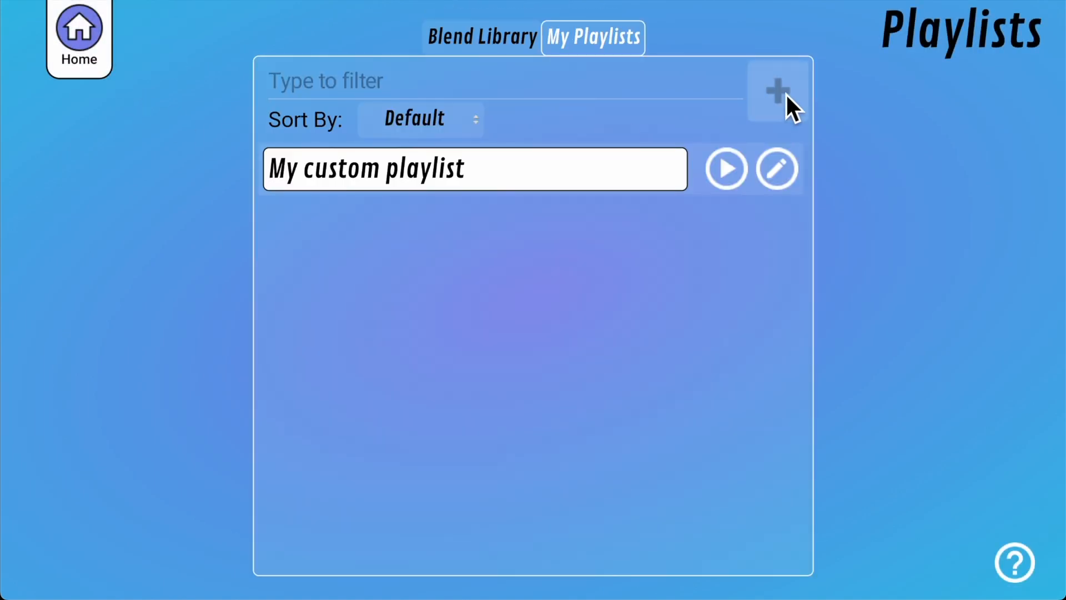
pyautogui.click(779, 90)
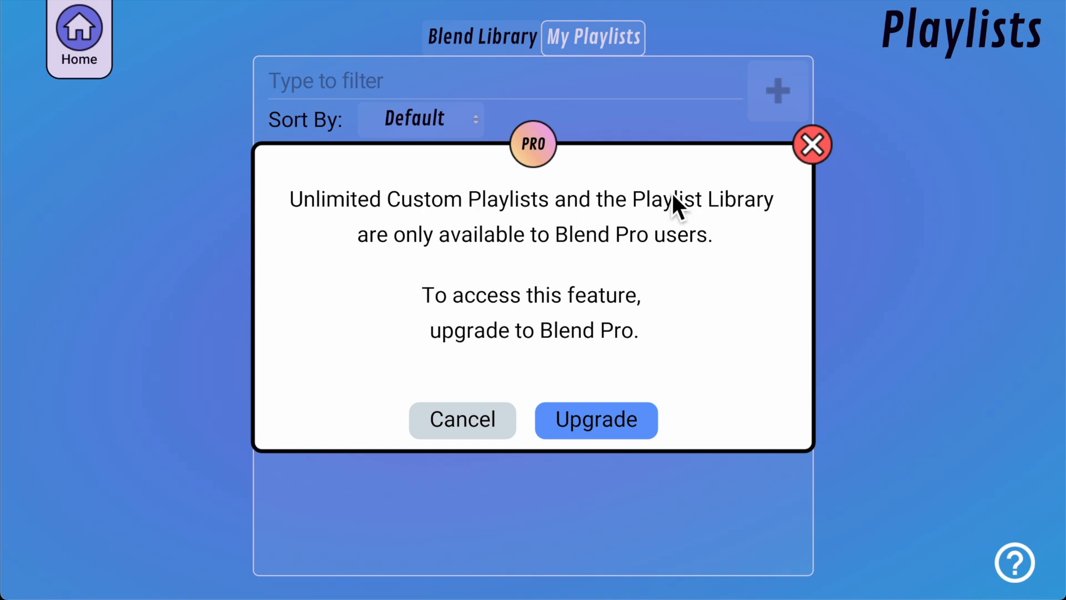
pyautogui.click(476, 417)
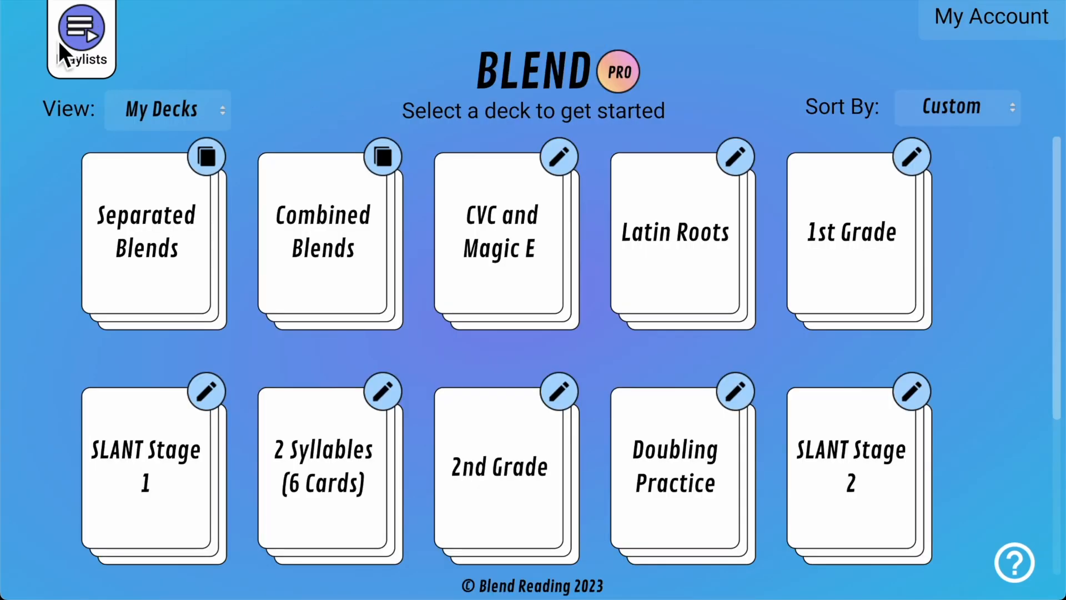
# In the Pro account, create a playlist linked to the Combined Blends deck and name it "oi, oy practice".
pyautogui.click(78, 38)
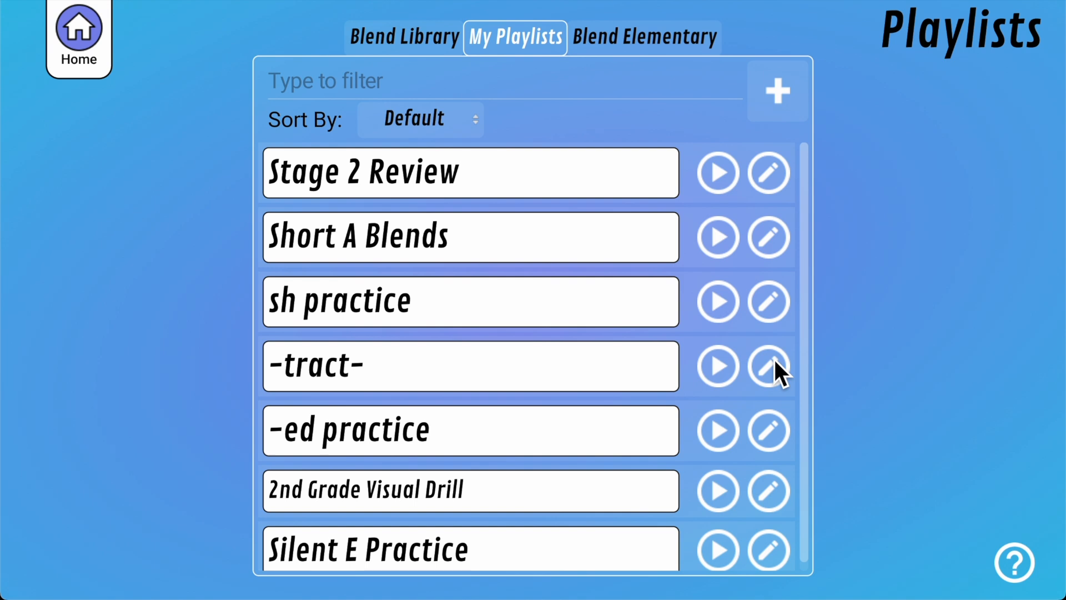
pyautogui.click(785, 107)
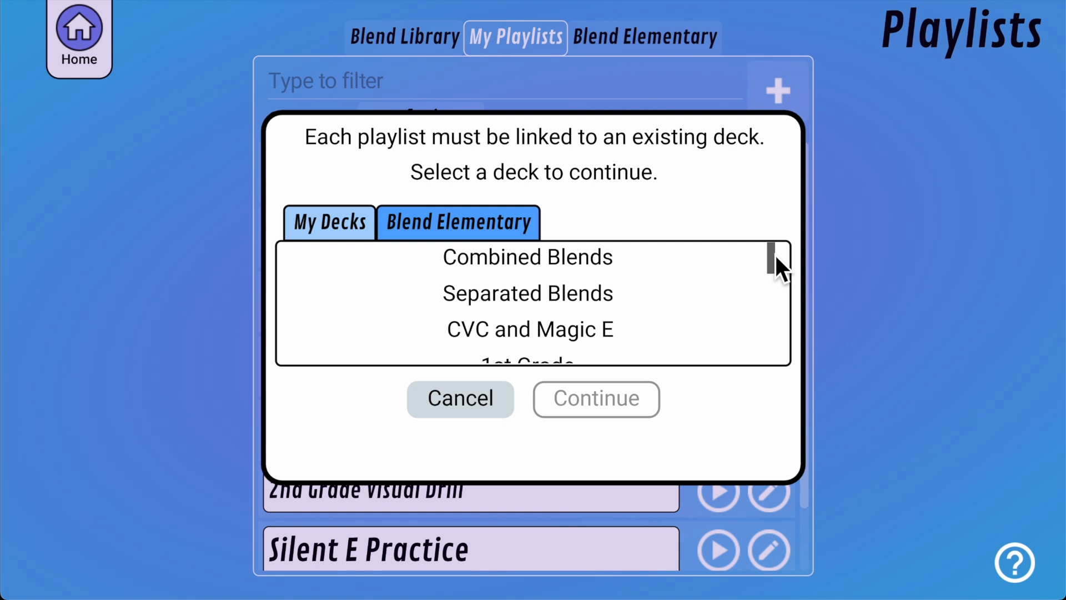
pyautogui.moveTo(776, 255)
pyautogui.mouseDown()
pyautogui.moveTo(784, 351)
pyautogui.moveTo(779, 235)
pyautogui.mouseUp()
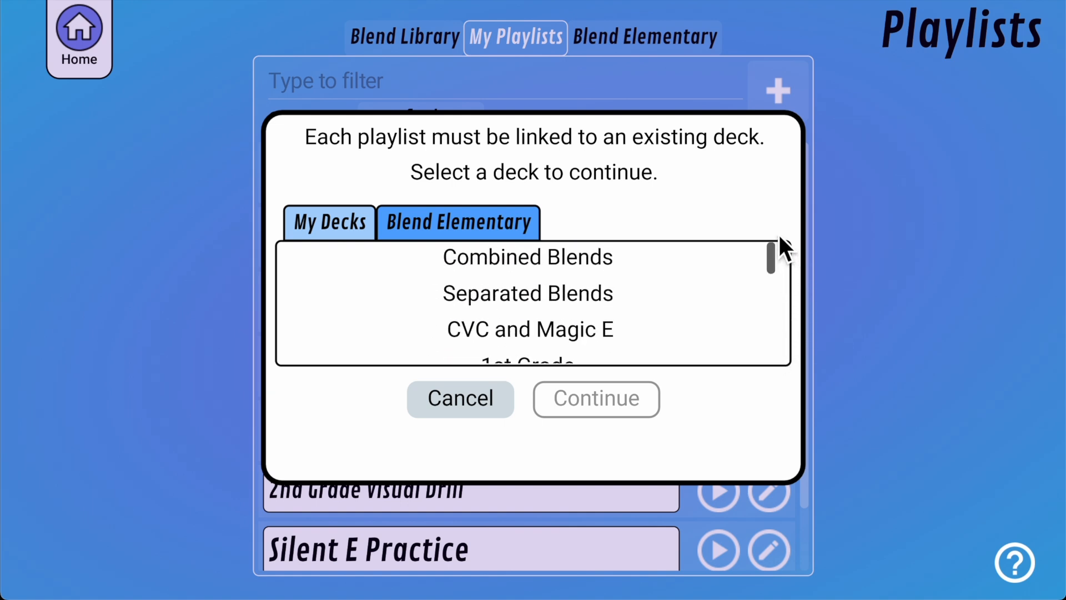
pyautogui.click(474, 233)
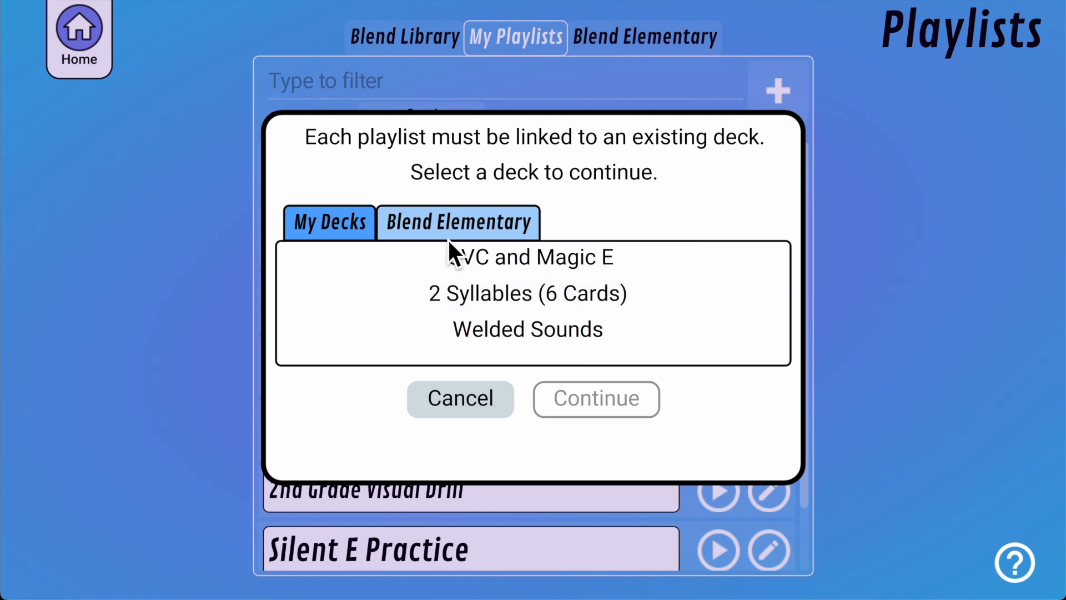
pyautogui.click(367, 230)
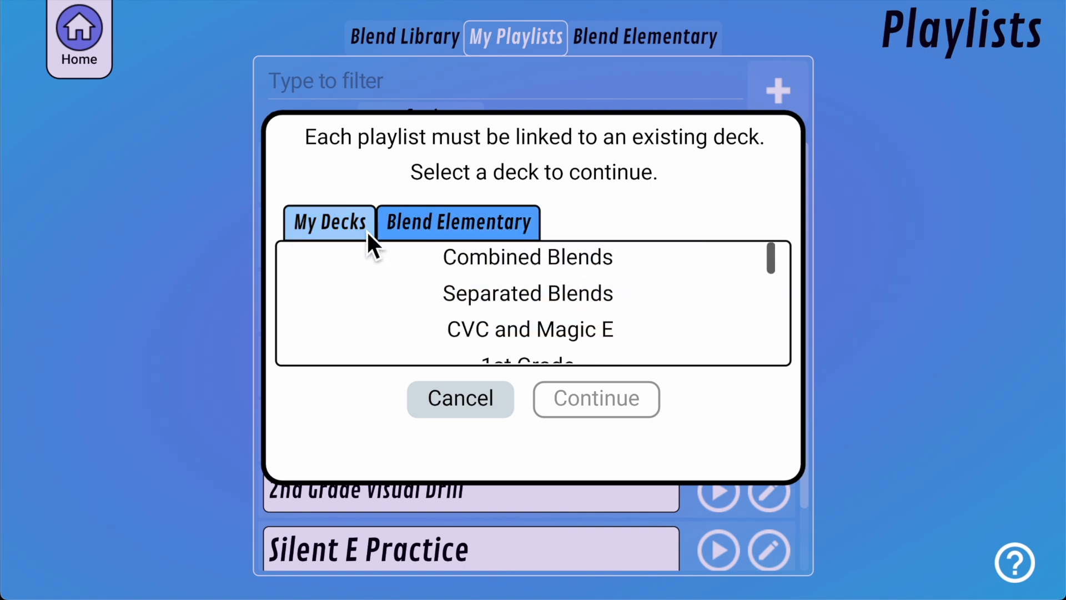
pyautogui.click(510, 256)
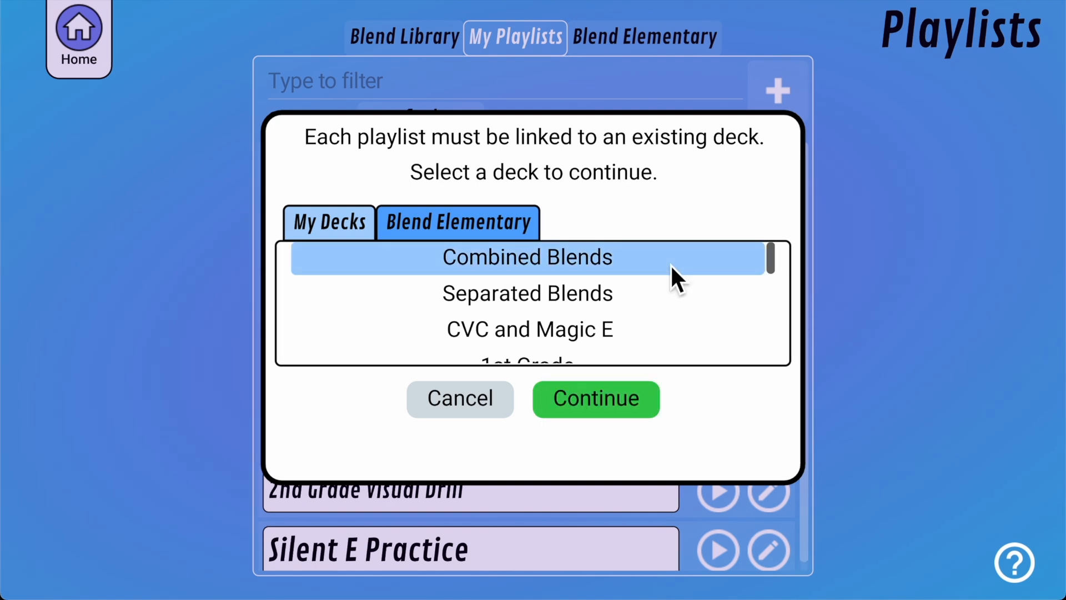
pyautogui.click(610, 397)
pyautogui.click(507, 41)
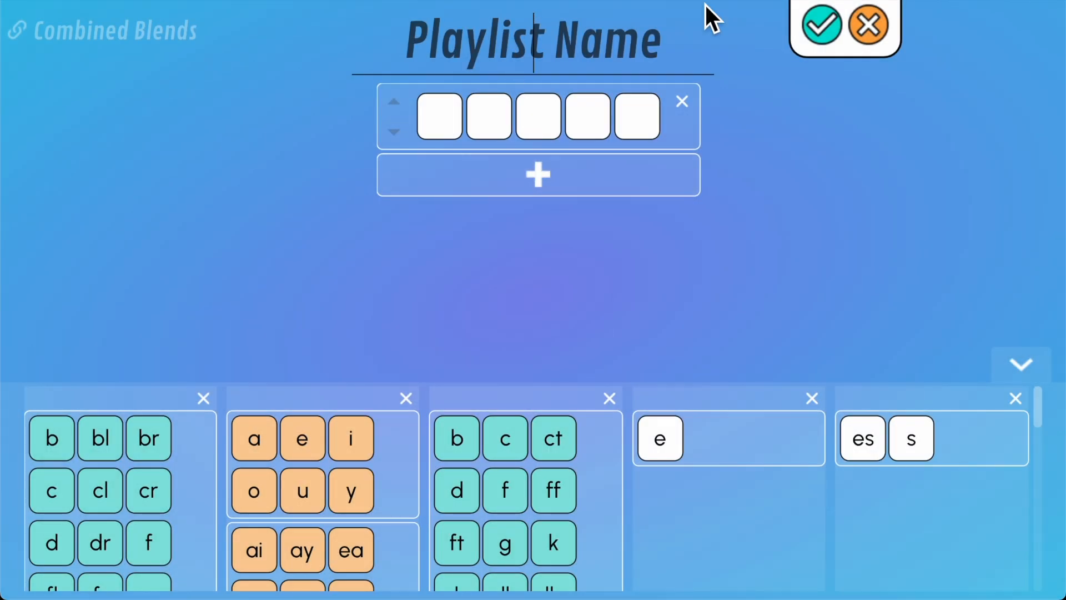
pyautogui.write('oi, oy practice')
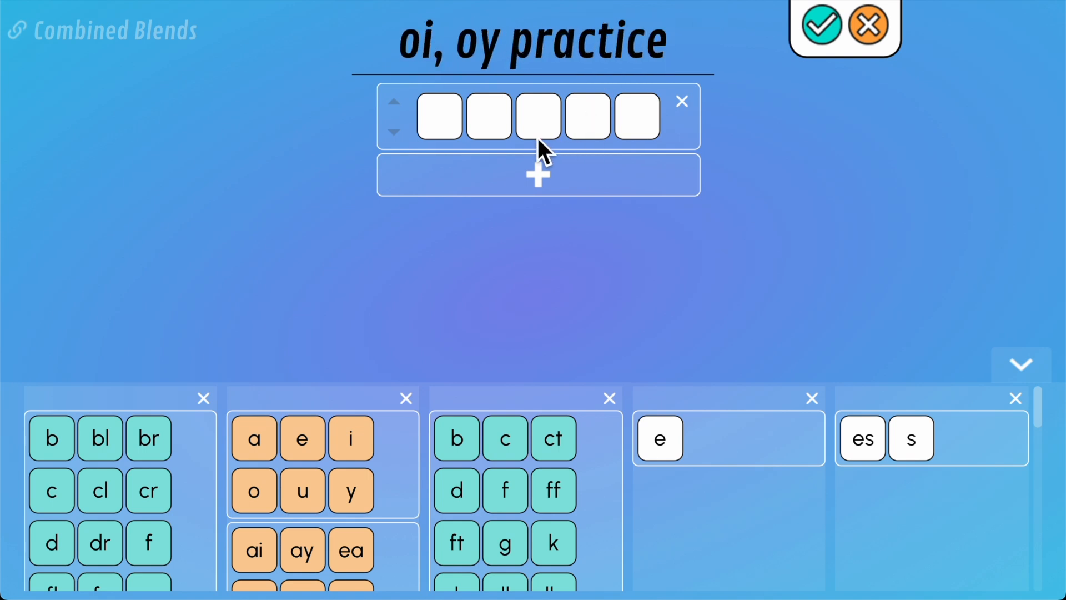
# Build the first word, can, from the tiles c, a and n, and turn off the last two letter columns.
pyautogui.click(55, 490)
pyautogui.click(285, 436)
pyautogui.scroll(-1, 496, 514)
pyautogui.scroll(-3, 497, 513)
pyautogui.click(522, 537)
pyautogui.scroll(3, 539, 527)
pyautogui.scroll(2, 549, 520)
pyautogui.click(812, 399)
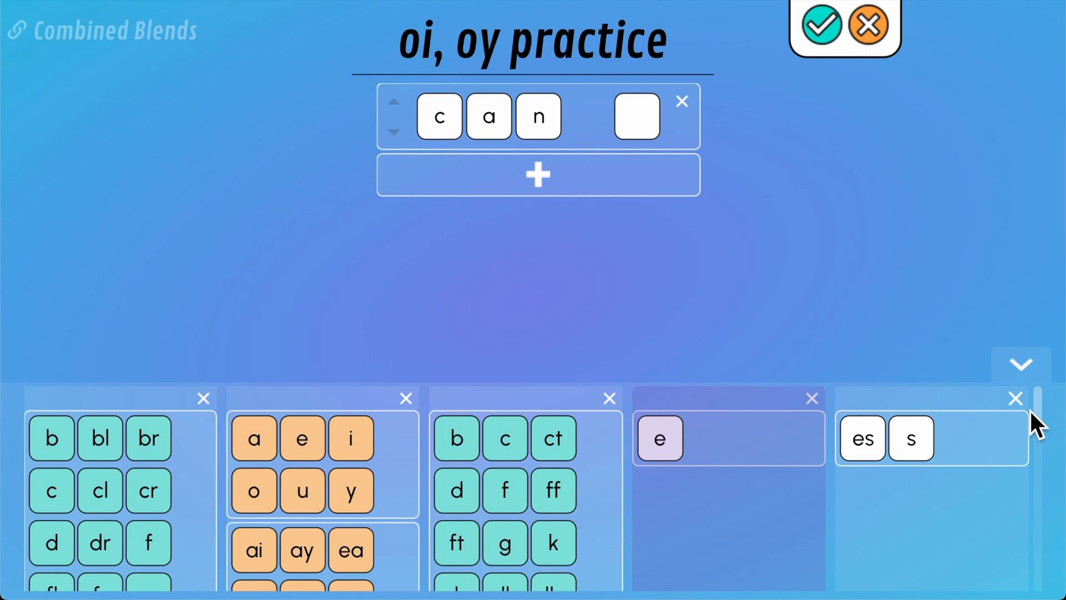
pyautogui.click(1016, 398)
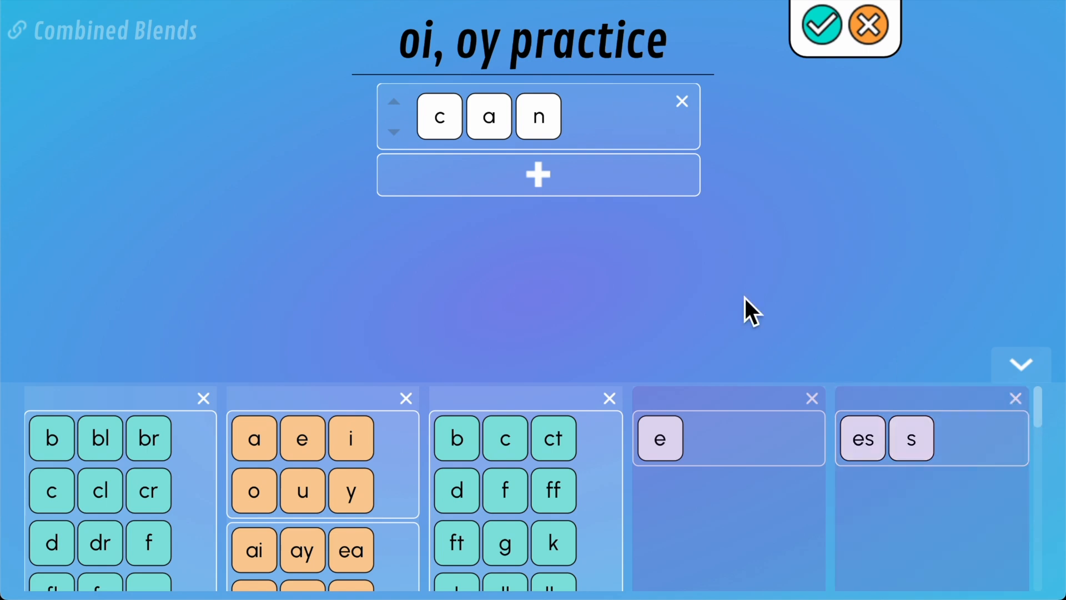
# Add con as the second word and coin as the third by changing only the vowel tile.
pyautogui.click(558, 194)
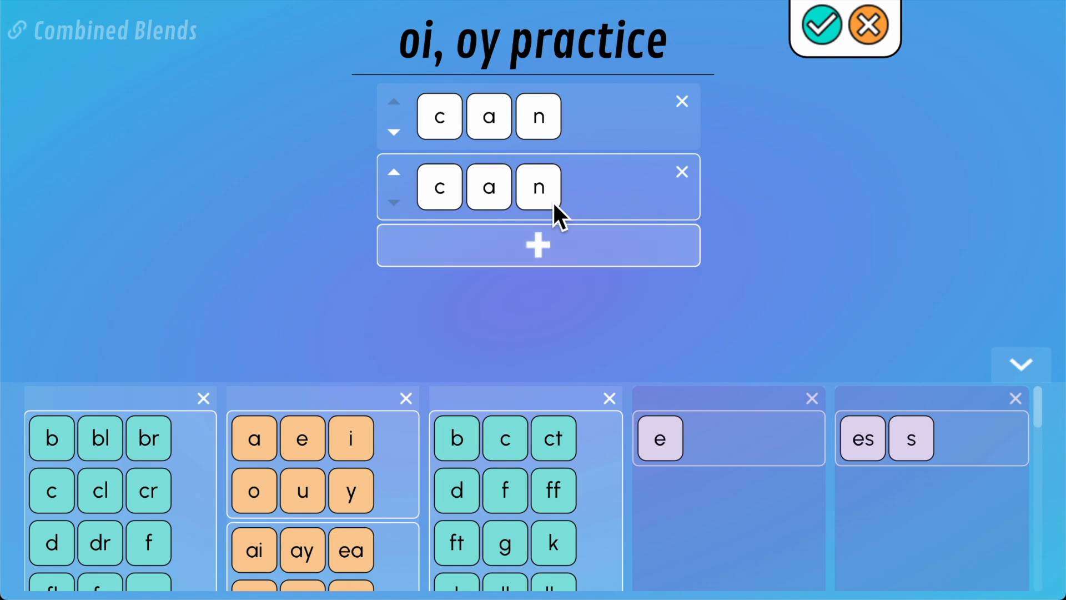
pyautogui.click(247, 498)
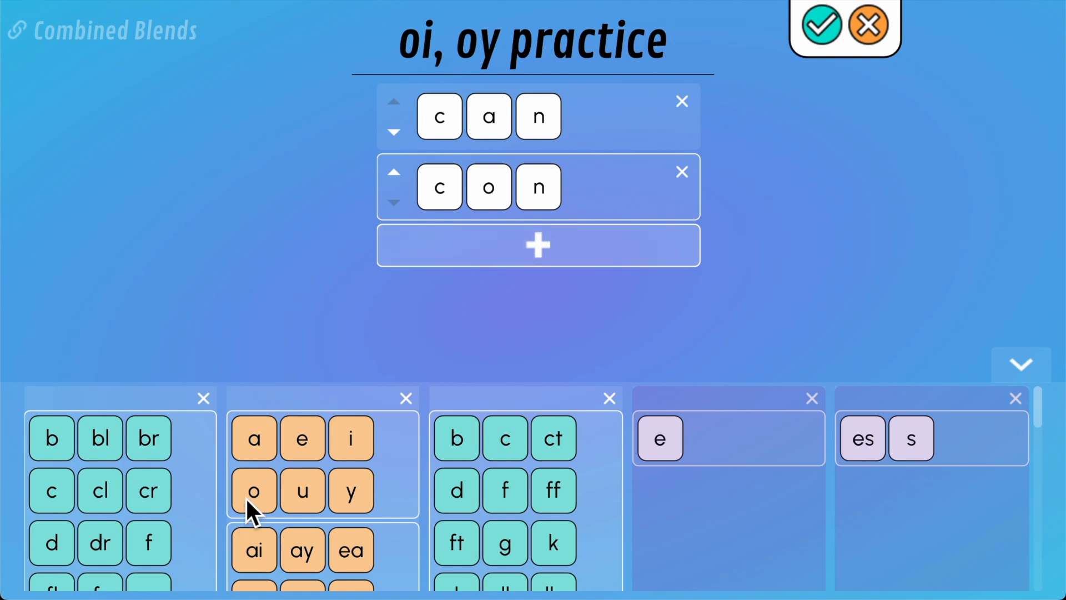
pyautogui.click(448, 236)
pyautogui.scroll(-5, 296, 536)
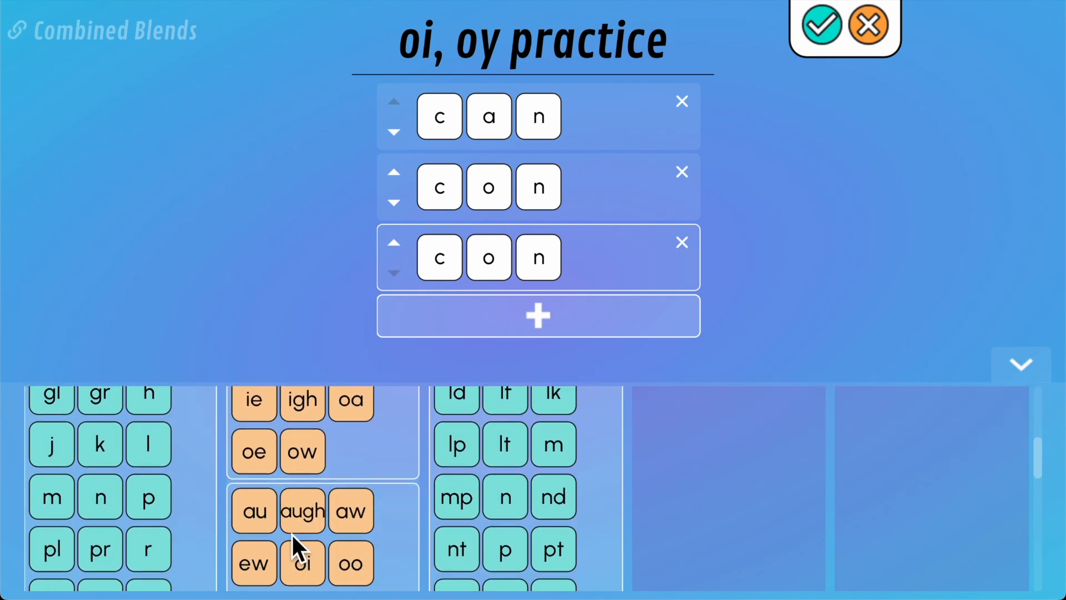
pyautogui.scroll(-2, 291, 532)
pyautogui.click(304, 492)
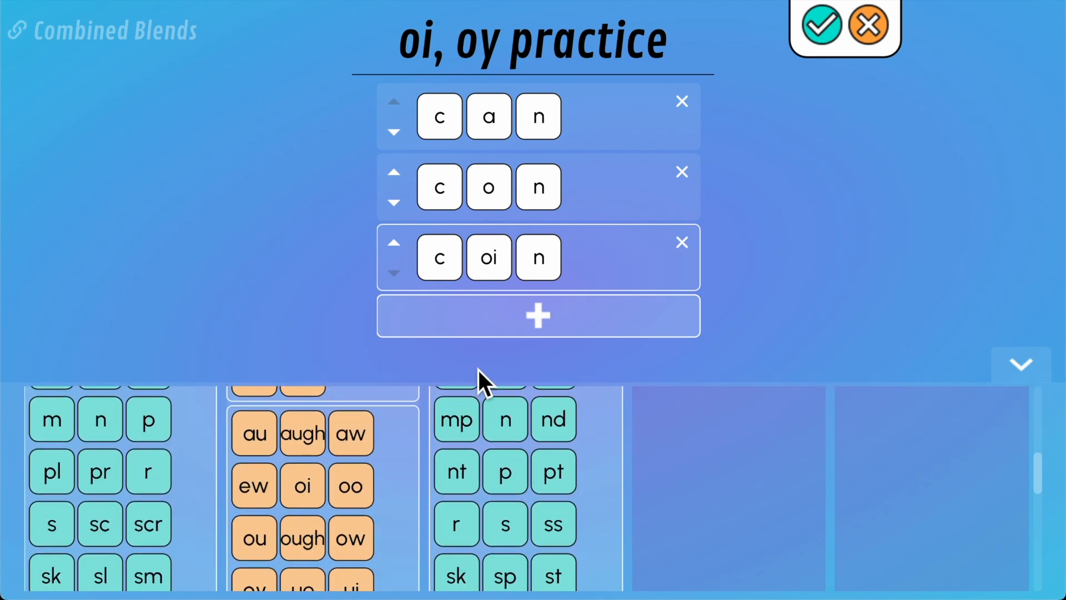
# Add join by changing the first tile to j, and joint by changing the final tile to nt.
pyautogui.click(506, 319)
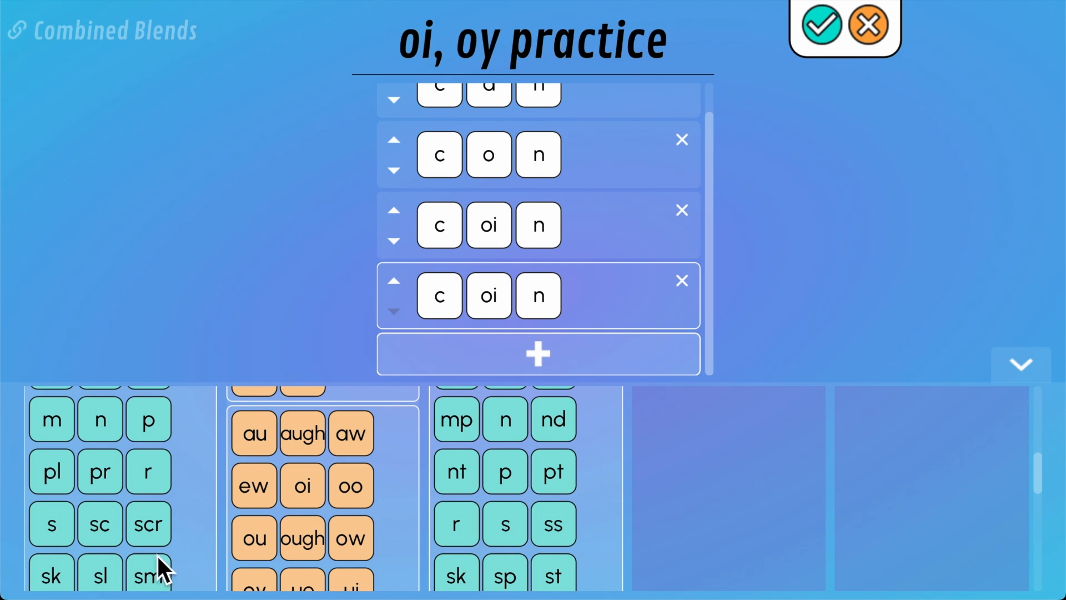
pyautogui.scroll(3, 108, 537)
pyautogui.click(60, 502)
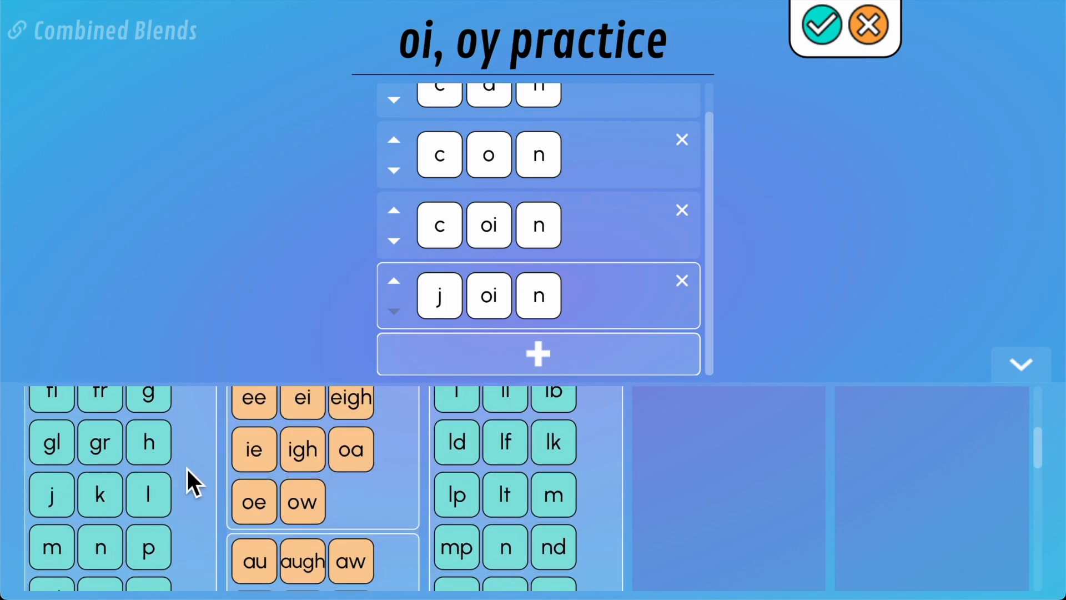
pyautogui.click(505, 348)
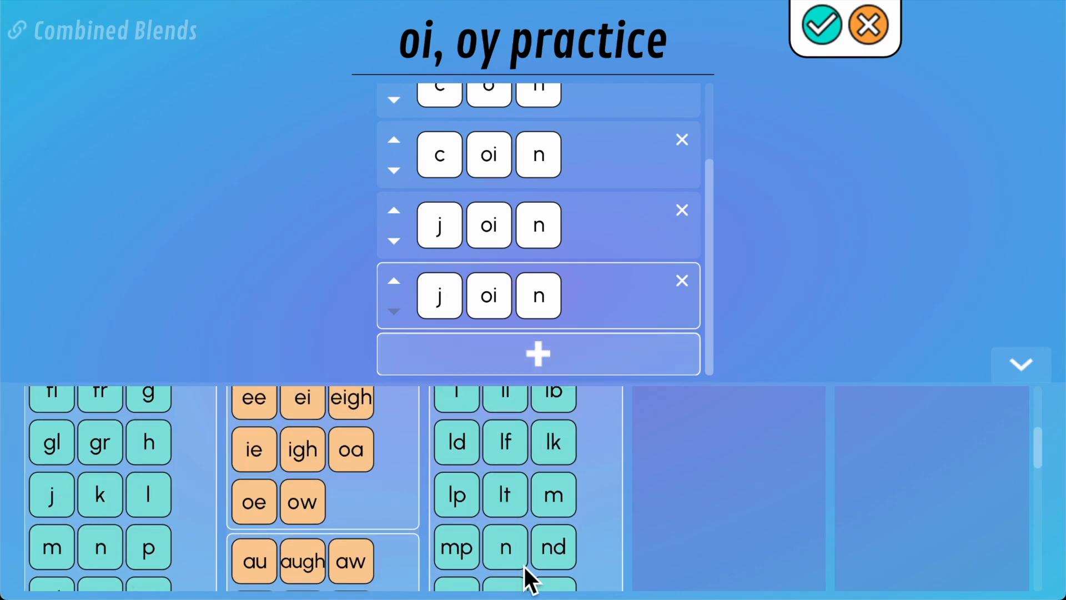
pyautogui.scroll(-3, 524, 566)
pyautogui.click(458, 470)
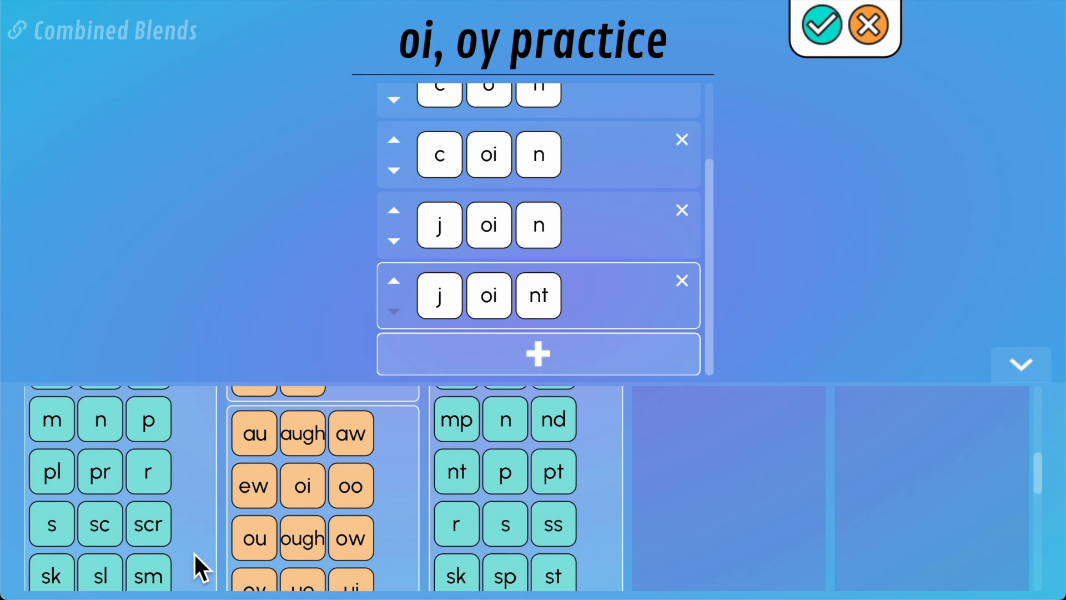
# Add point by changing the first tile to p, and paint by changing the vowel tile to ai.
pyautogui.scroll(2, 194, 553)
pyautogui.click(451, 357)
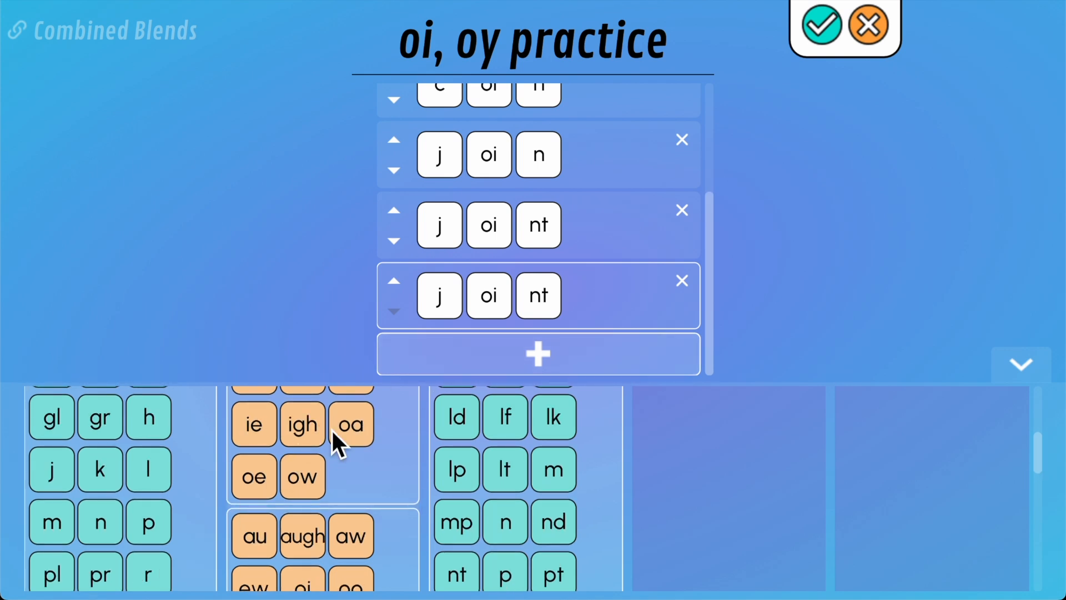
pyautogui.click(140, 531)
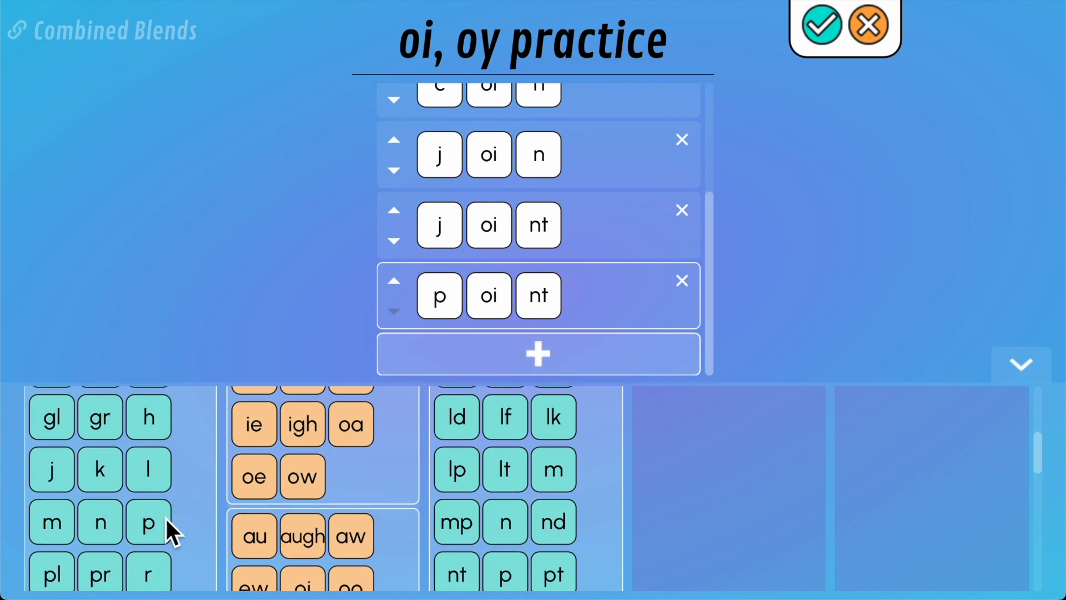
pyautogui.click(442, 349)
pyautogui.scroll(4, 271, 525)
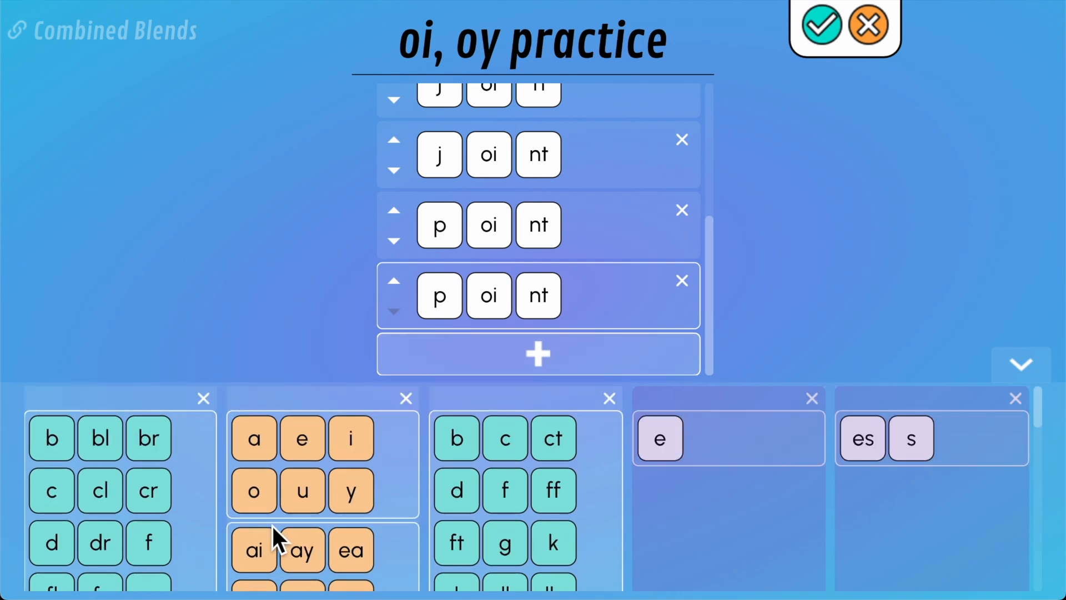
pyautogui.scroll(-1, 271, 524)
pyautogui.click(274, 517)
# Add pint using the vowel i, and pine using the final consonant n and the silent e tile.
pyautogui.click(438, 361)
pyautogui.scroll(-2, 384, 479)
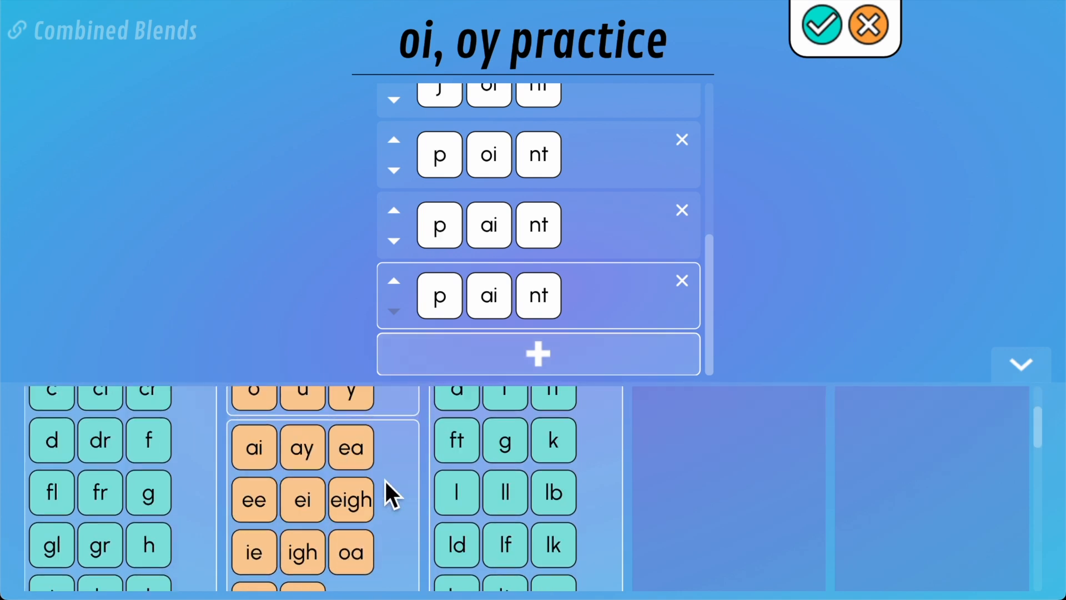
pyautogui.scroll(3, 384, 479)
pyautogui.click(355, 449)
pyautogui.click(463, 360)
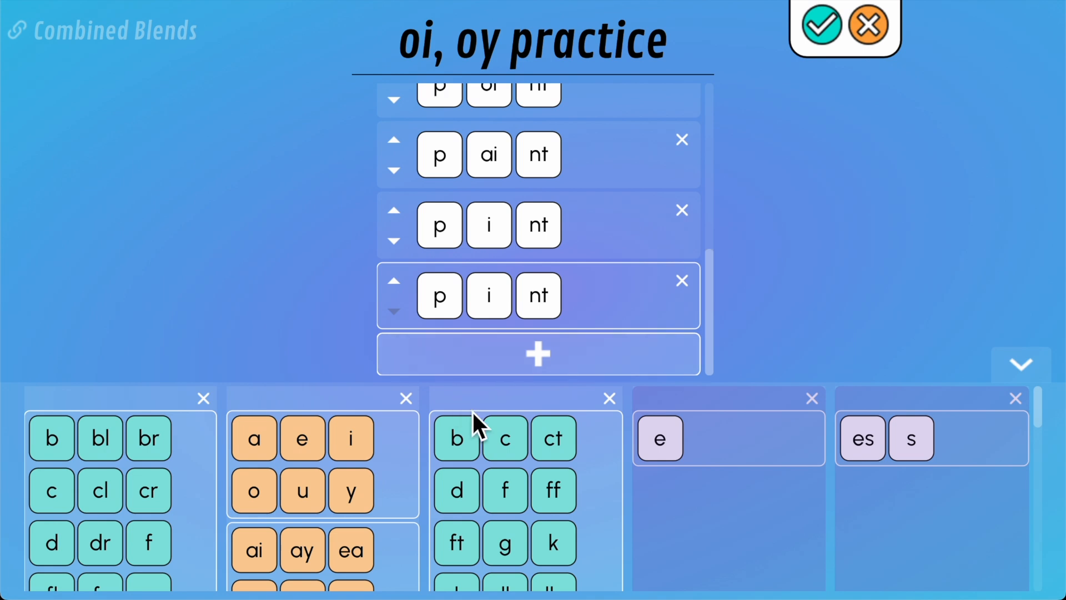
pyautogui.scroll(-5, 564, 455)
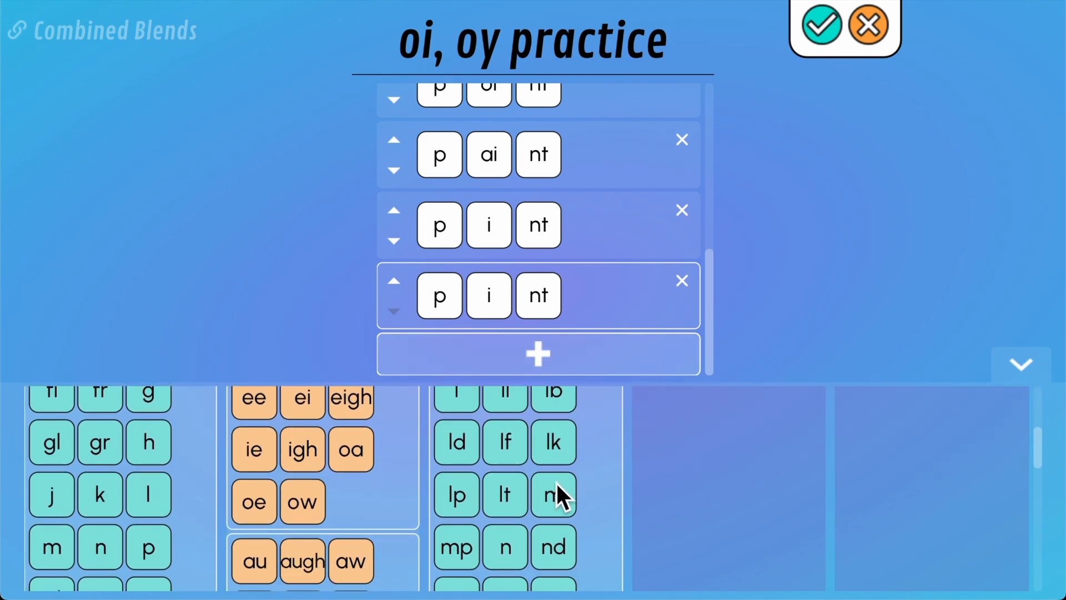
pyautogui.click(522, 542)
pyautogui.scroll(5, 548, 522)
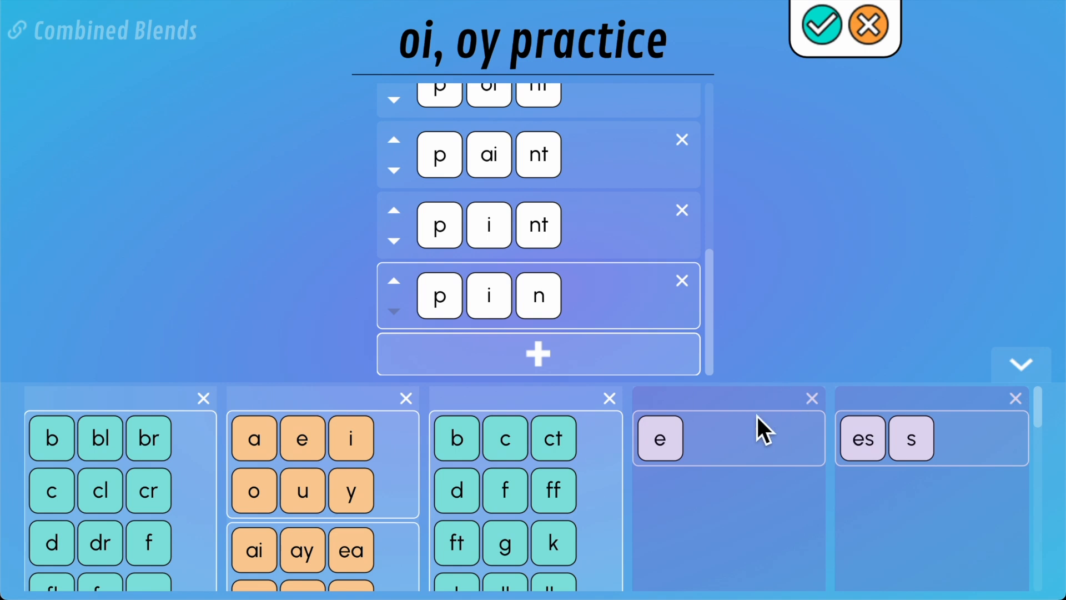
pyautogui.click(661, 442)
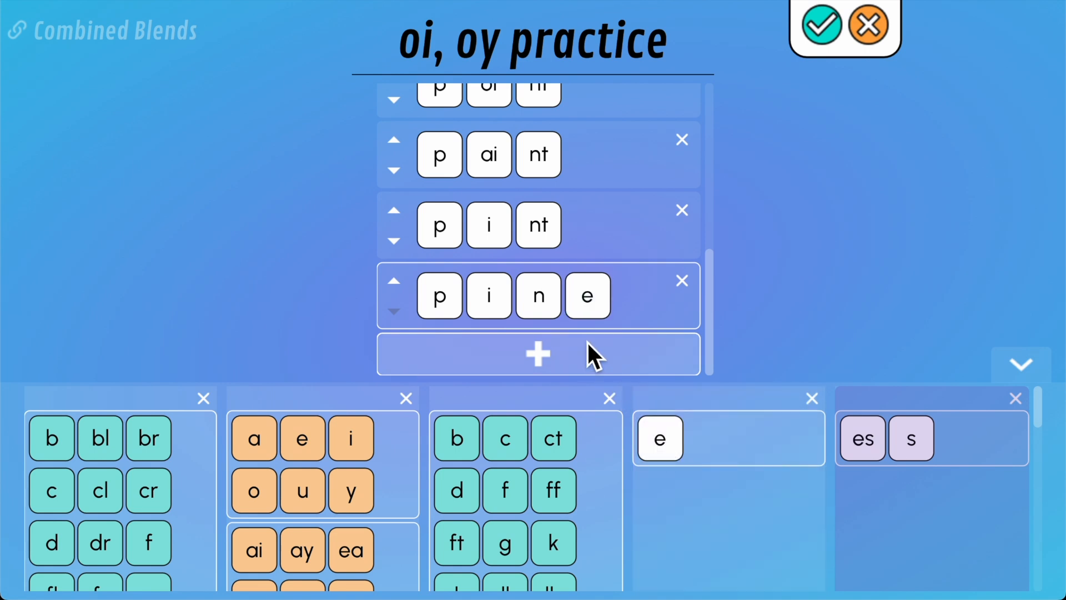
# Add pin by turning off the silent e column, and bin by changing the first tile to b.
pyautogui.click(630, 360)
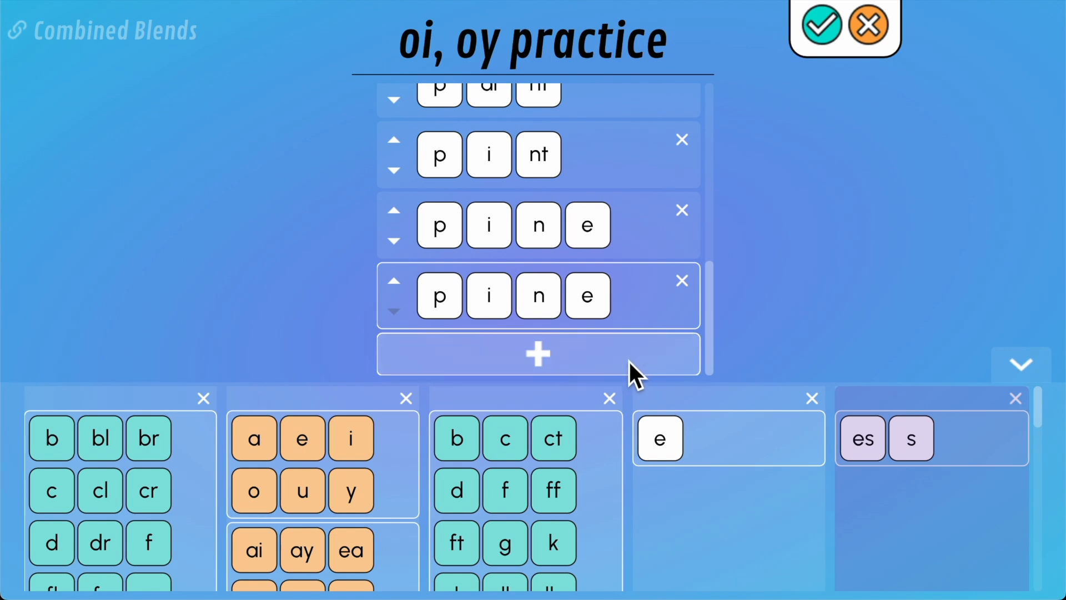
pyautogui.click(820, 405)
pyautogui.click(475, 355)
pyautogui.click(51, 438)
# Add bill by changing the final tile to ll, and ball by changing the vowel tile to a.
pyautogui.click(502, 362)
pyautogui.scroll(-1, 494, 481)
pyautogui.click(503, 541)
pyautogui.click(497, 358)
pyautogui.scroll(1, 385, 543)
pyautogui.click(265, 434)
# Add bay with the third letter column turned off and the vowel ay, and boy with the vowel oy.
pyautogui.click(449, 363)
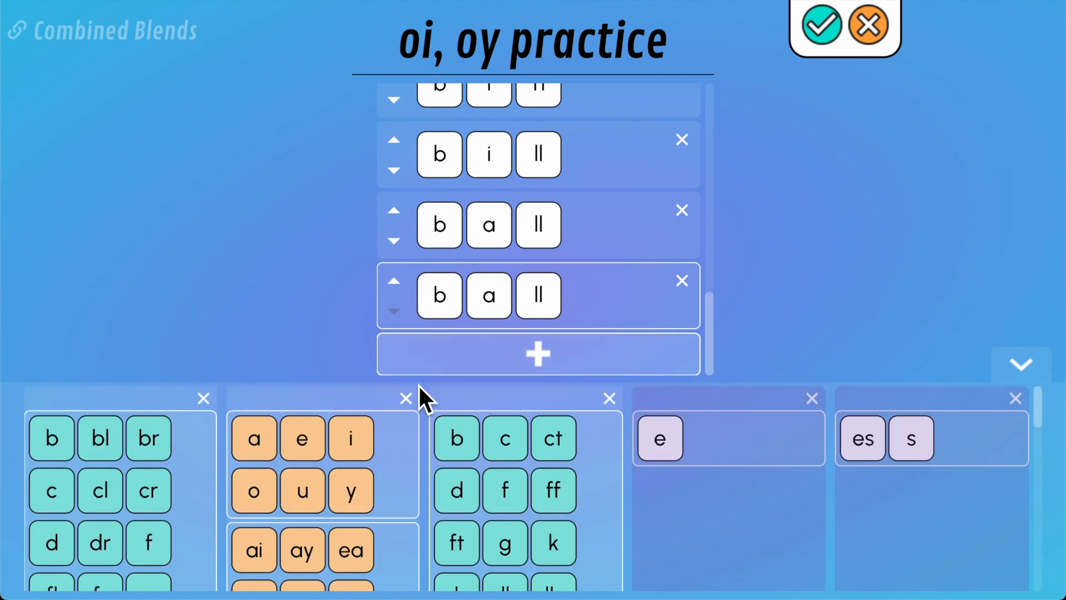
pyautogui.click(610, 397)
pyautogui.click(304, 549)
pyautogui.click(497, 358)
pyautogui.scroll(-7, 311, 500)
pyautogui.click(257, 540)
# Add toy as the last word by changing the first tile to t, and save the playlist.
pyautogui.click(472, 358)
pyautogui.scroll(-2, 304, 500)
pyautogui.click(150, 528)
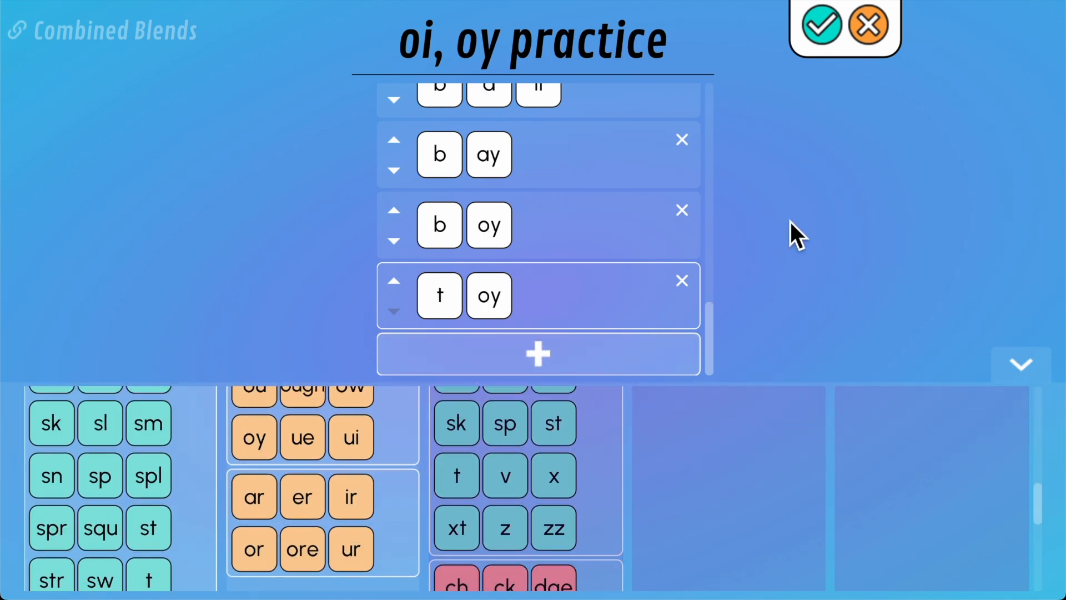
pyautogui.click(822, 25)
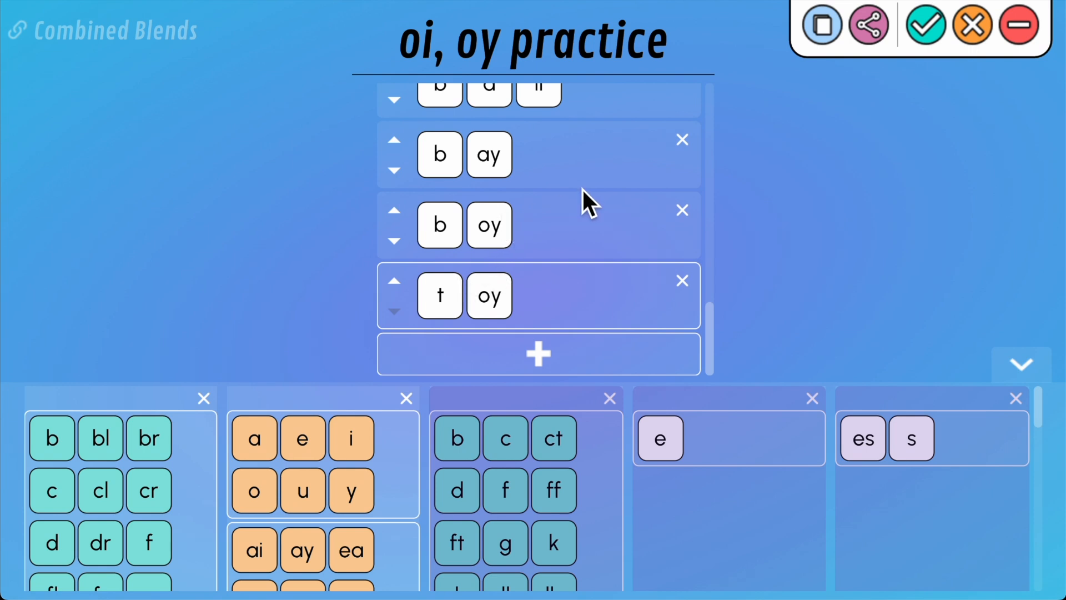
# Delete toy from the end of the word list and rebuild it from boy with the first tile t.
pyautogui.click(691, 284)
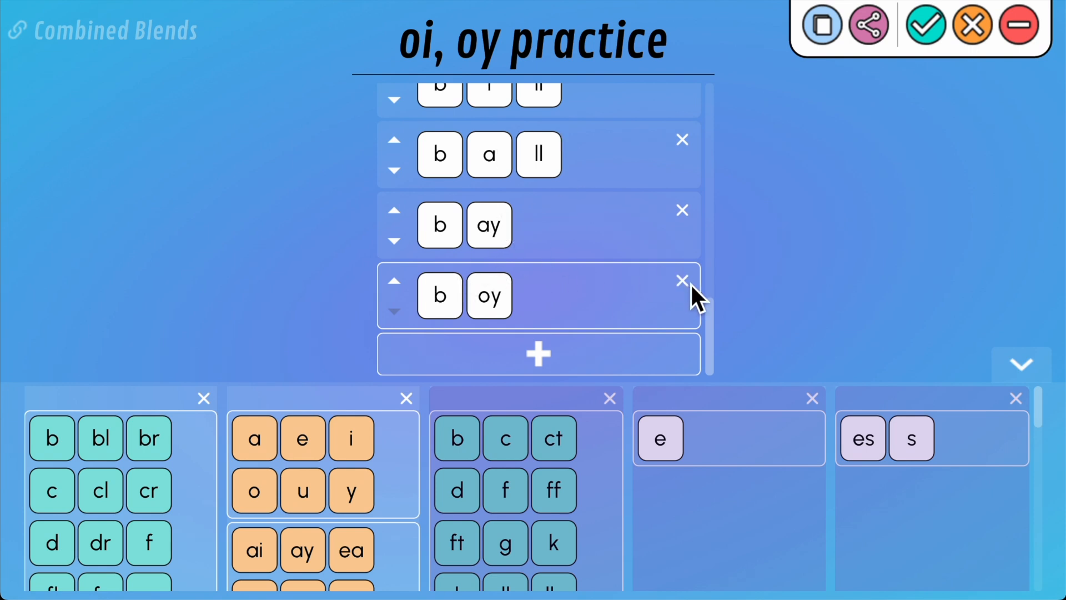
pyautogui.click(564, 347)
pyautogui.scroll(-5, 359, 471)
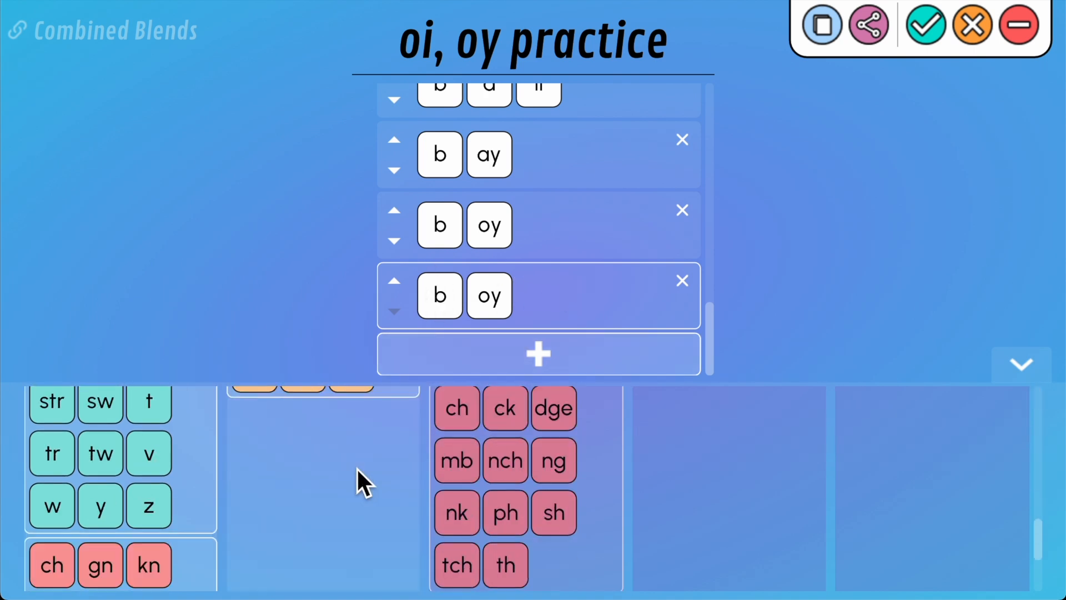
pyautogui.click(161, 411)
# Move boy up the word list past bay and ball, and return it to its place below bay.
pyautogui.click(395, 211)
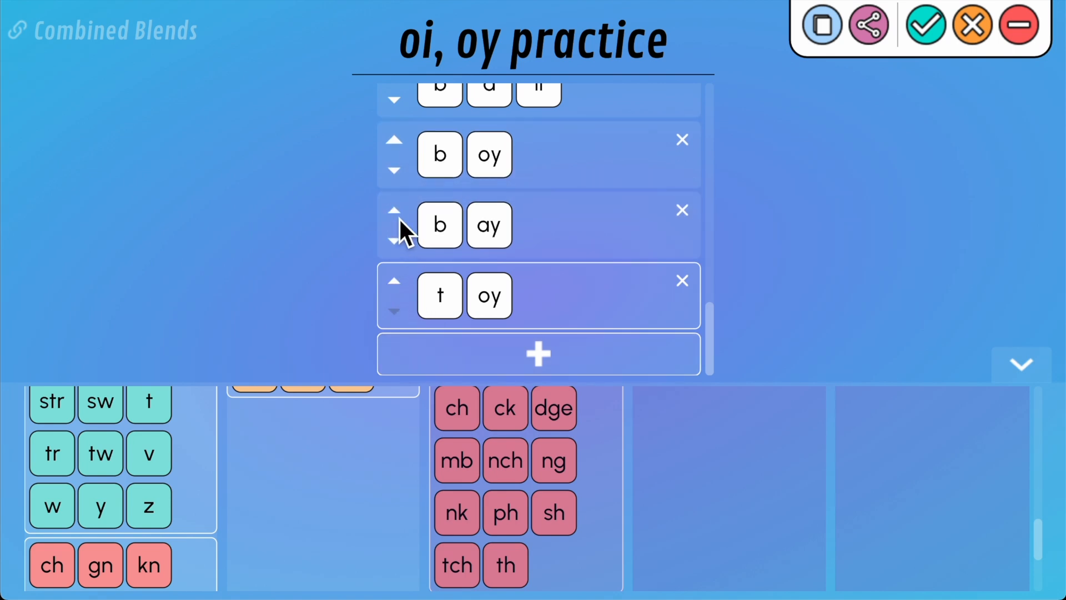
pyautogui.click(394, 140)
pyautogui.click(395, 101)
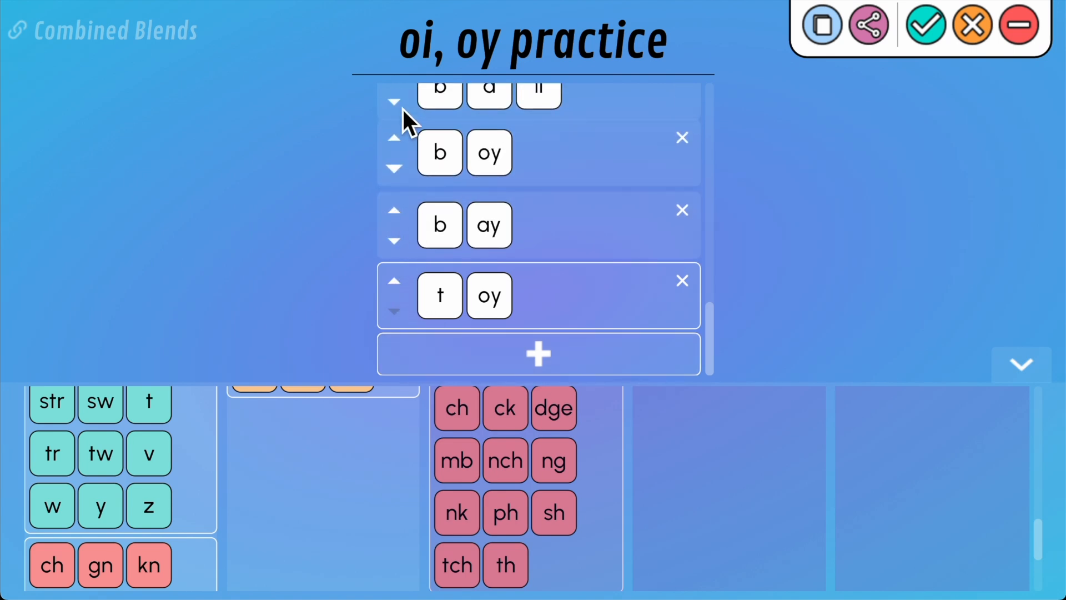
pyautogui.click(395, 170)
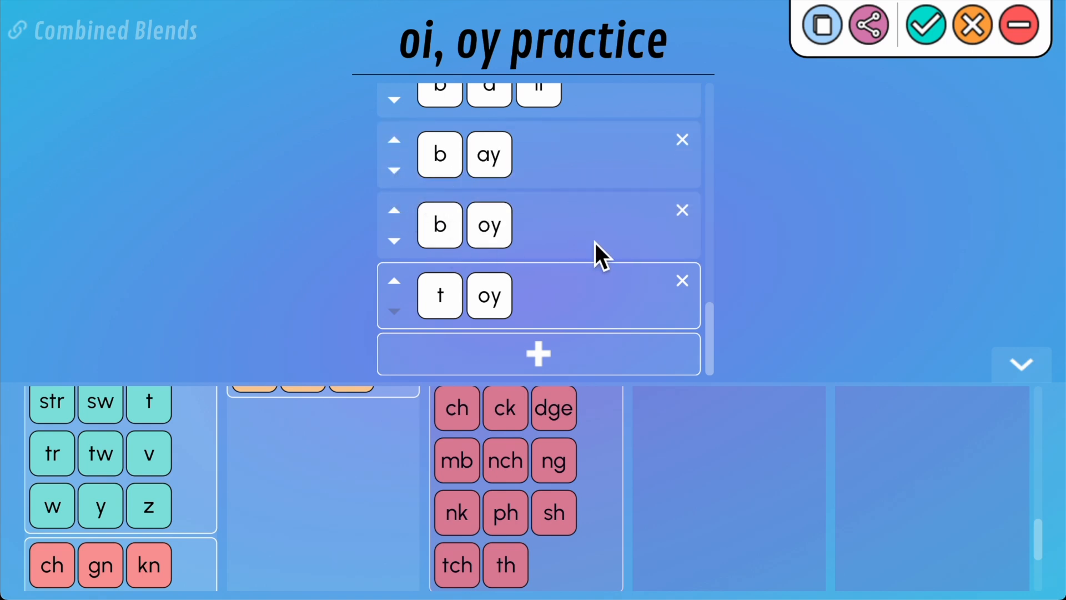
# Change the word ball to boil by setting its vowel tile to oi and its final tile to l.
pyautogui.moveTo(710, 334); pyautogui.dragTo(711, 282)
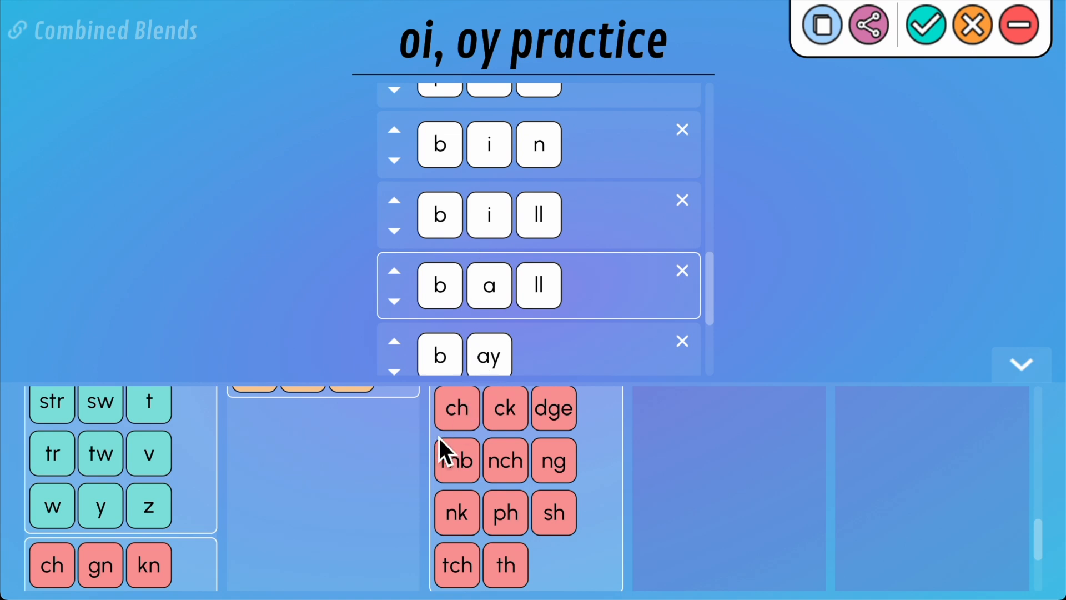
pyautogui.scroll(10, 434, 443)
pyautogui.scroll(-3, 430, 438)
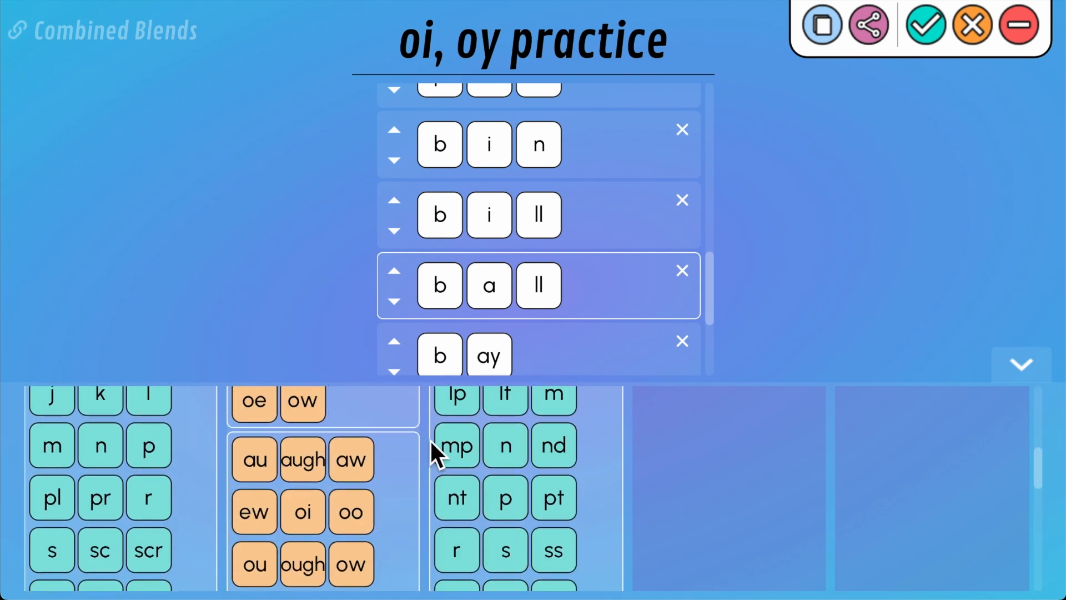
pyautogui.scroll(1, 430, 439)
pyautogui.click(305, 579)
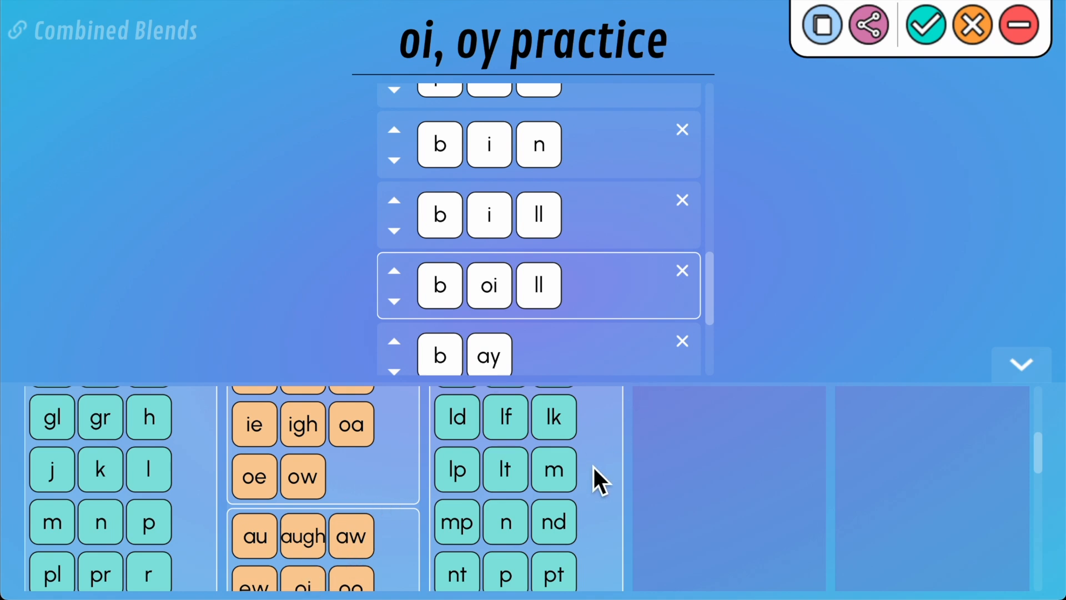
pyautogui.scroll(5, 525, 462)
pyautogui.scroll(-1, 526, 462)
pyautogui.click(473, 527)
# Delete the word bay and collapse the letter tiles to show more of the word list.
pyautogui.moveTo(712, 276); pyautogui.dragTo(708, 314)
pyautogui.click(684, 187)
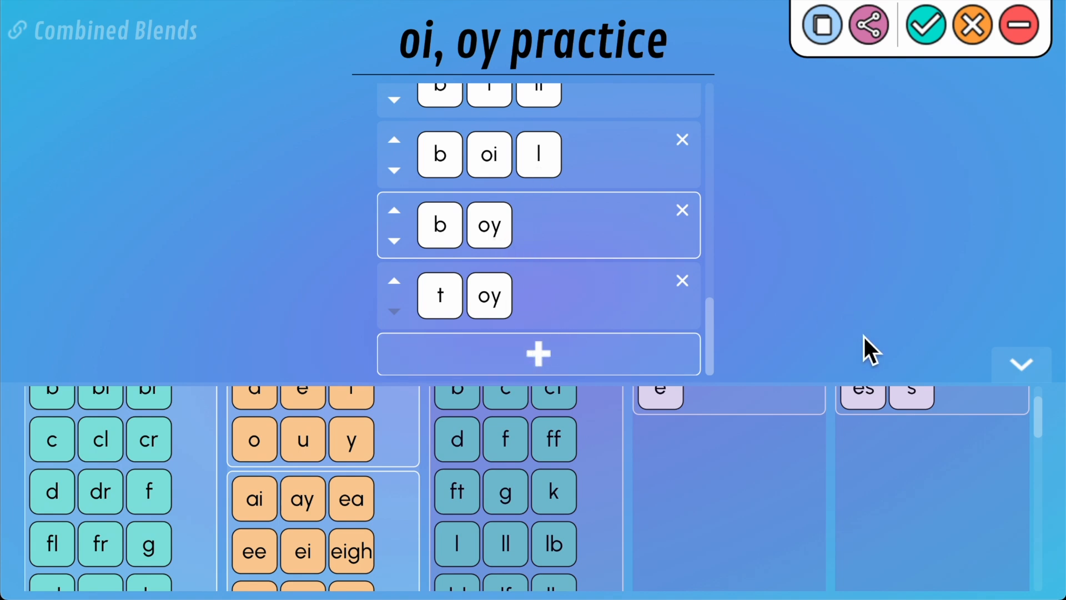
pyautogui.scroll(1, 927, 487)
pyautogui.click(1021, 366)
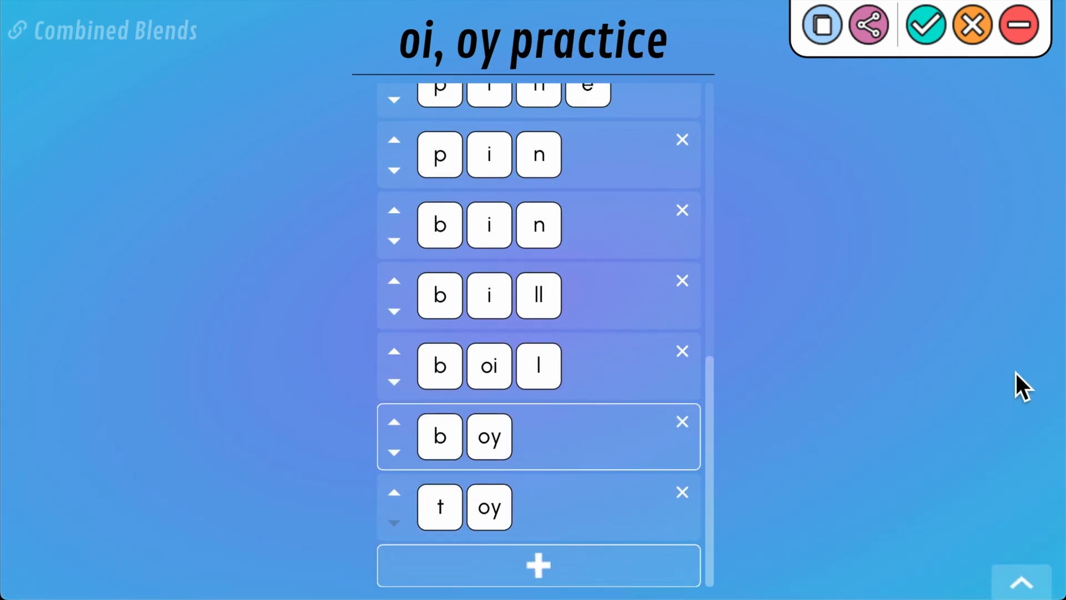
pyautogui.moveTo(708, 435)
pyautogui.mouseDown()
pyautogui.moveTo(716, 158)
pyautogui.moveTo(707, 439)
pyautogui.mouseUp()
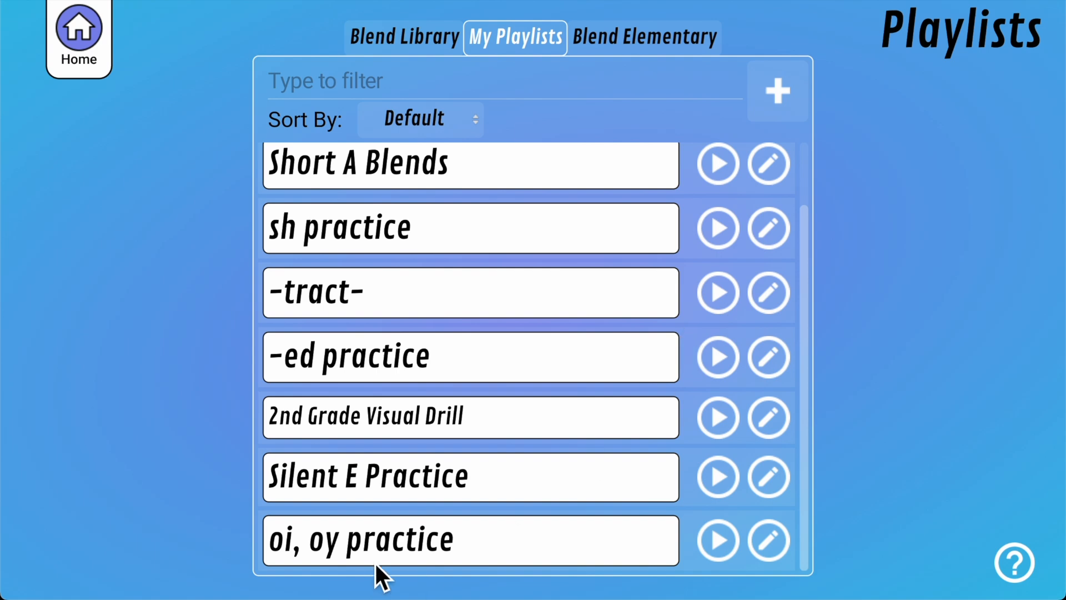
# Play the "oi, oy practice" playlist and advance through its words.
pyautogui.click(717, 540)
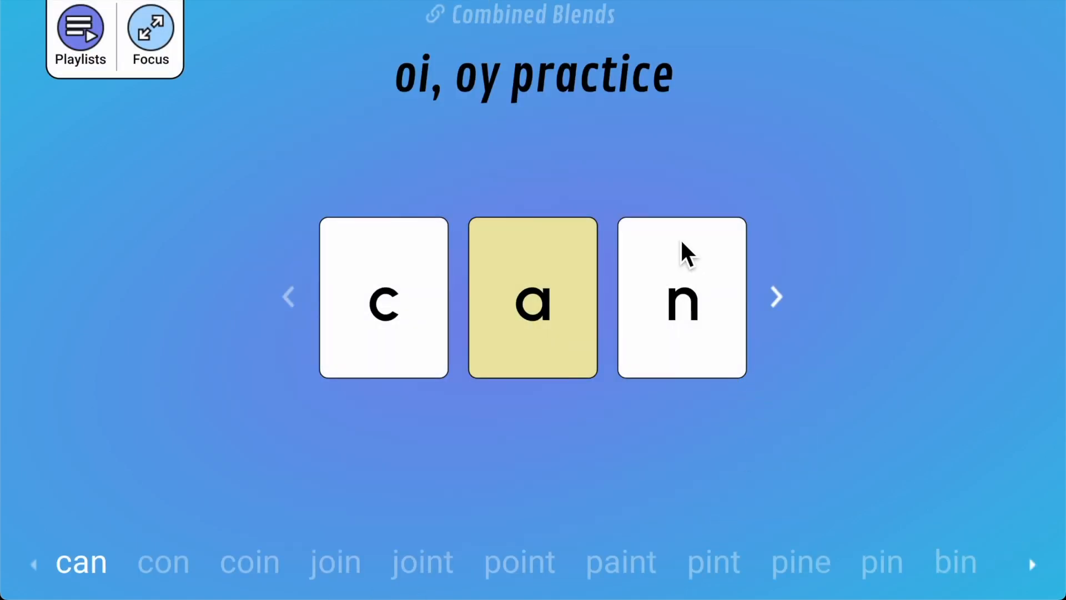
pyautogui.press('Right')
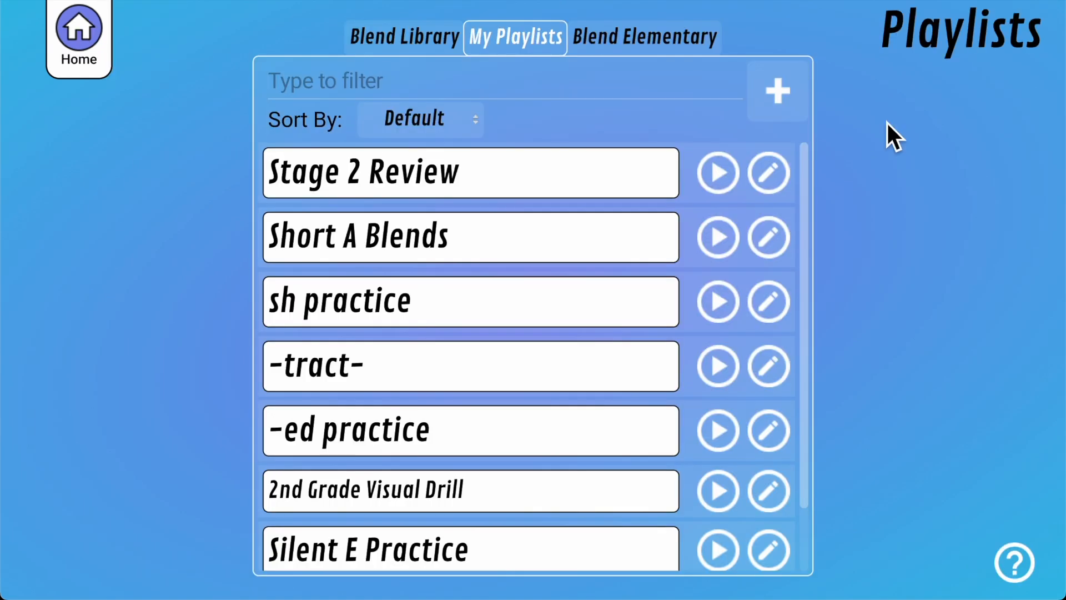
# Browse the Blend Elementary playlists from Unit 1-1 to Stage 1 Review and sort them by First Created.
pyautogui.click(633, 38)
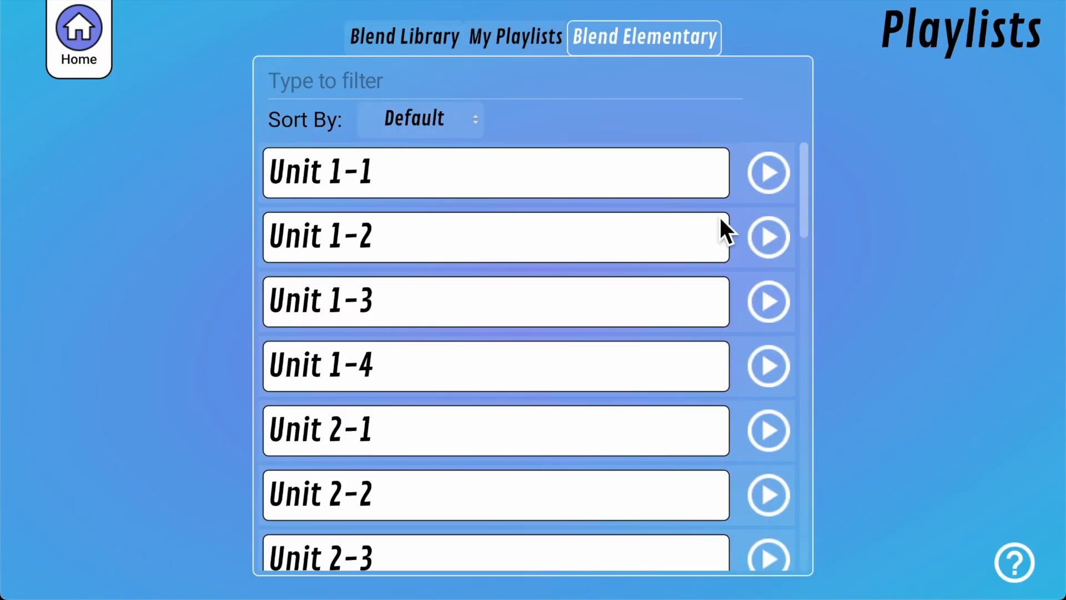
pyautogui.scroll(-7, 720, 220)
pyautogui.scroll(-12, 717, 217)
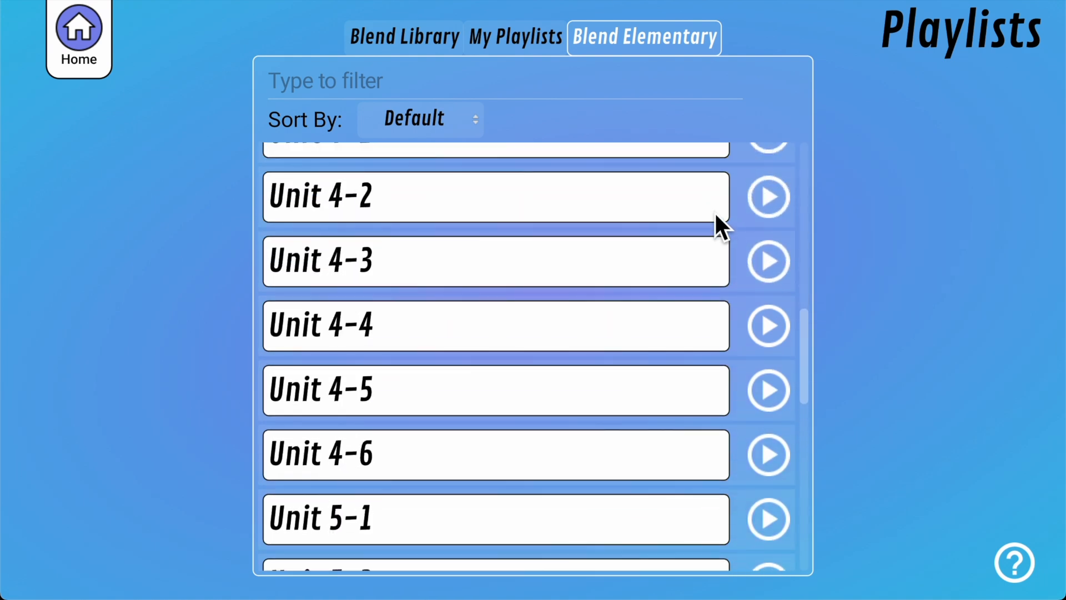
pyautogui.scroll(-4, 715, 214)
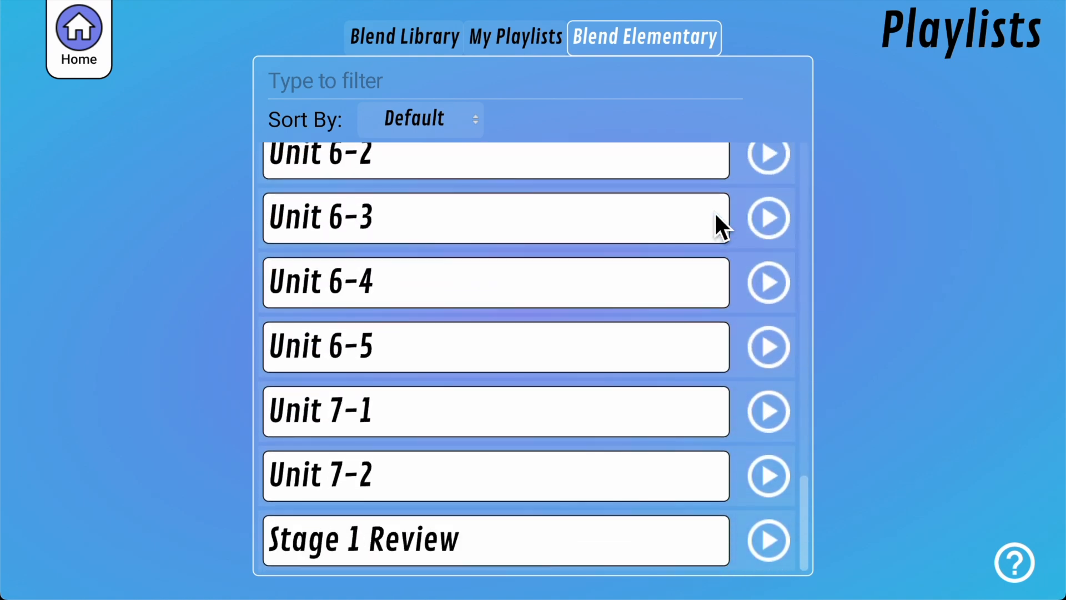
pyautogui.scroll(15, 716, 217)
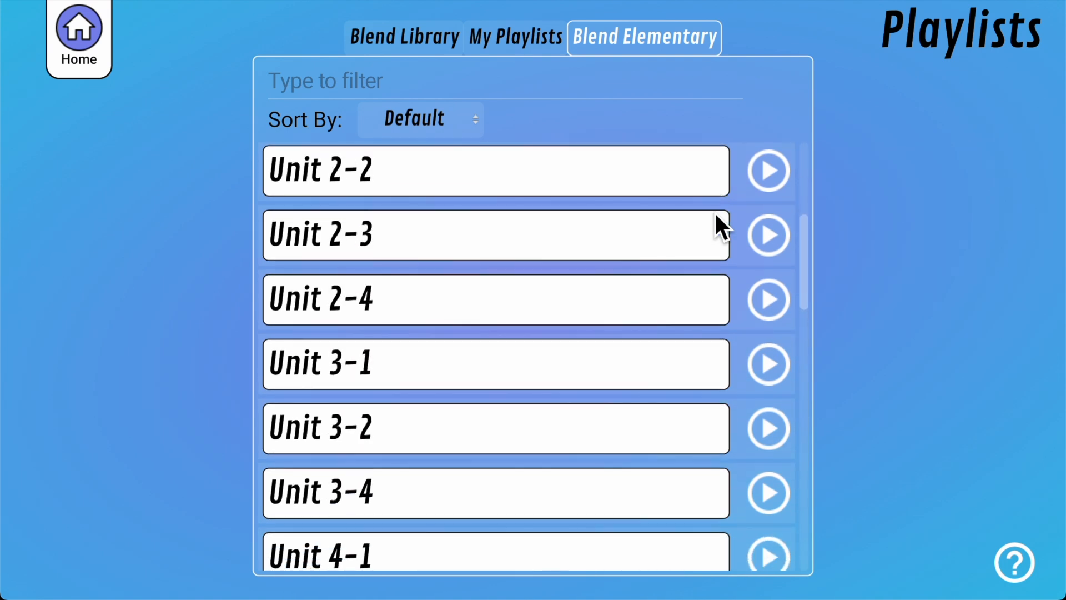
pyautogui.scroll(5, 717, 227)
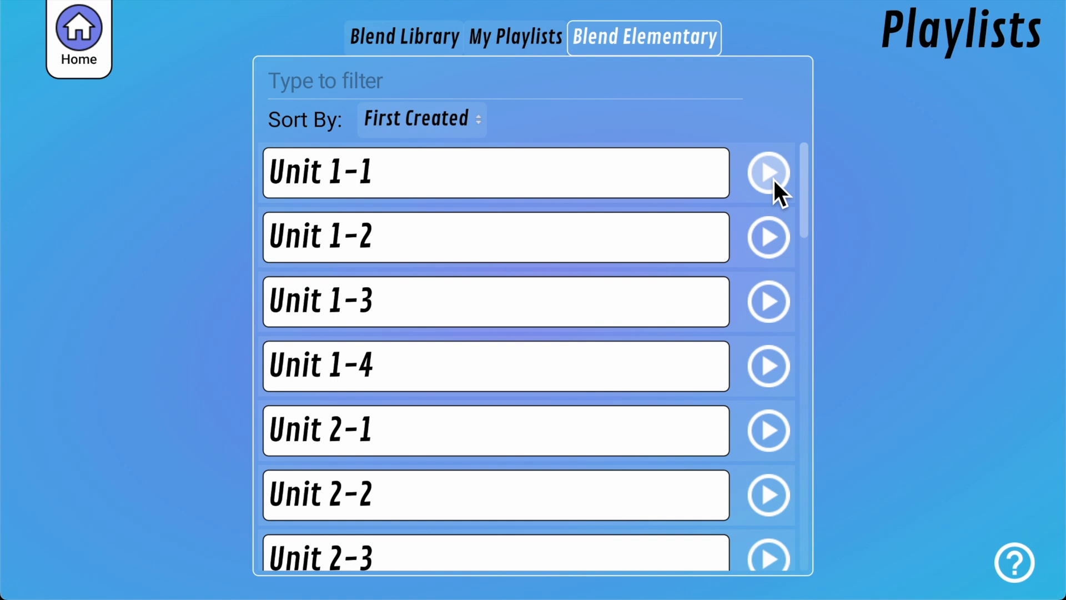
# Play the Unit 1-1 playlist and advance through its words to tap.
pyautogui.click(770, 175)
pyautogui.click(894, 245)
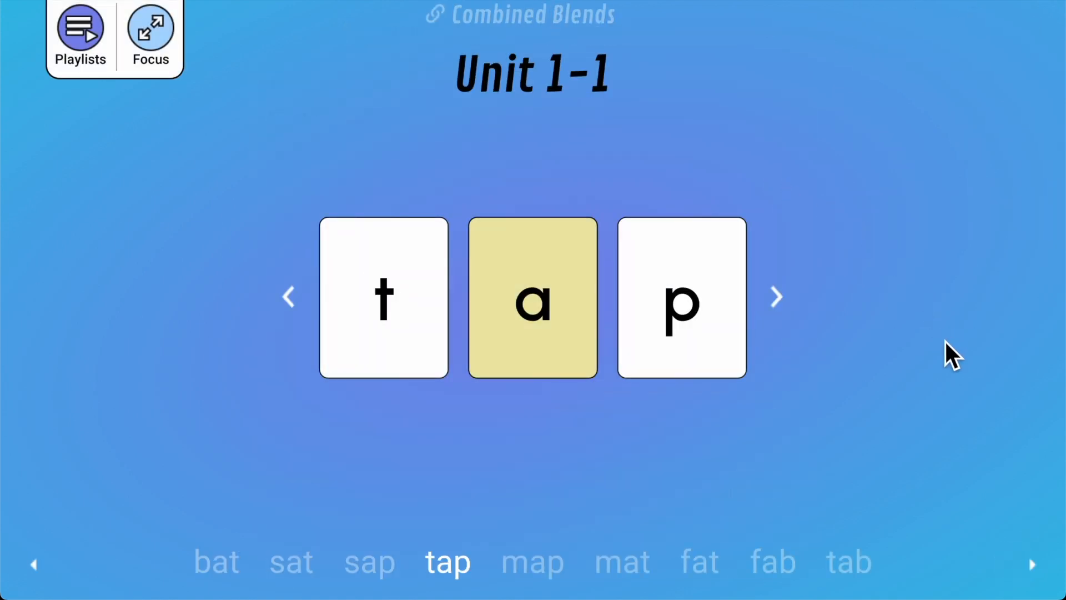